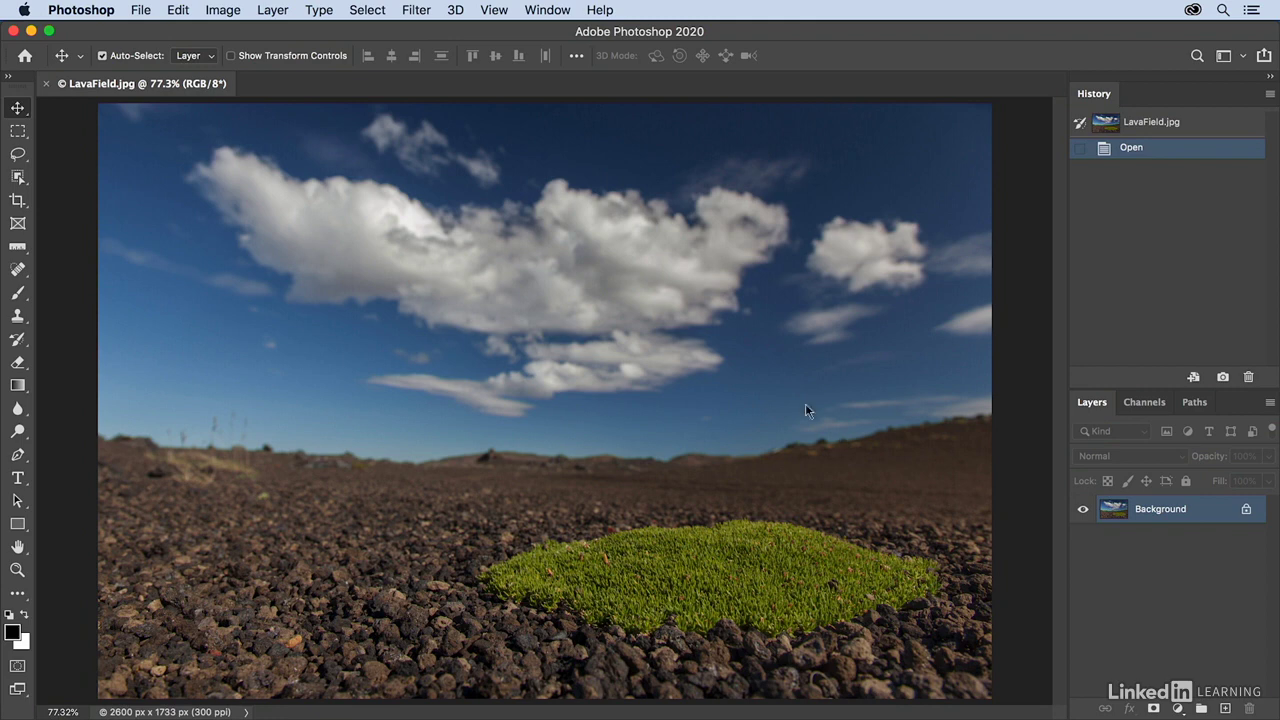
Try to resize the image to 5 by 4 inches in the Image Size dialog, and cancel
{"action": "left_click", "coordinate": [223, 10]}
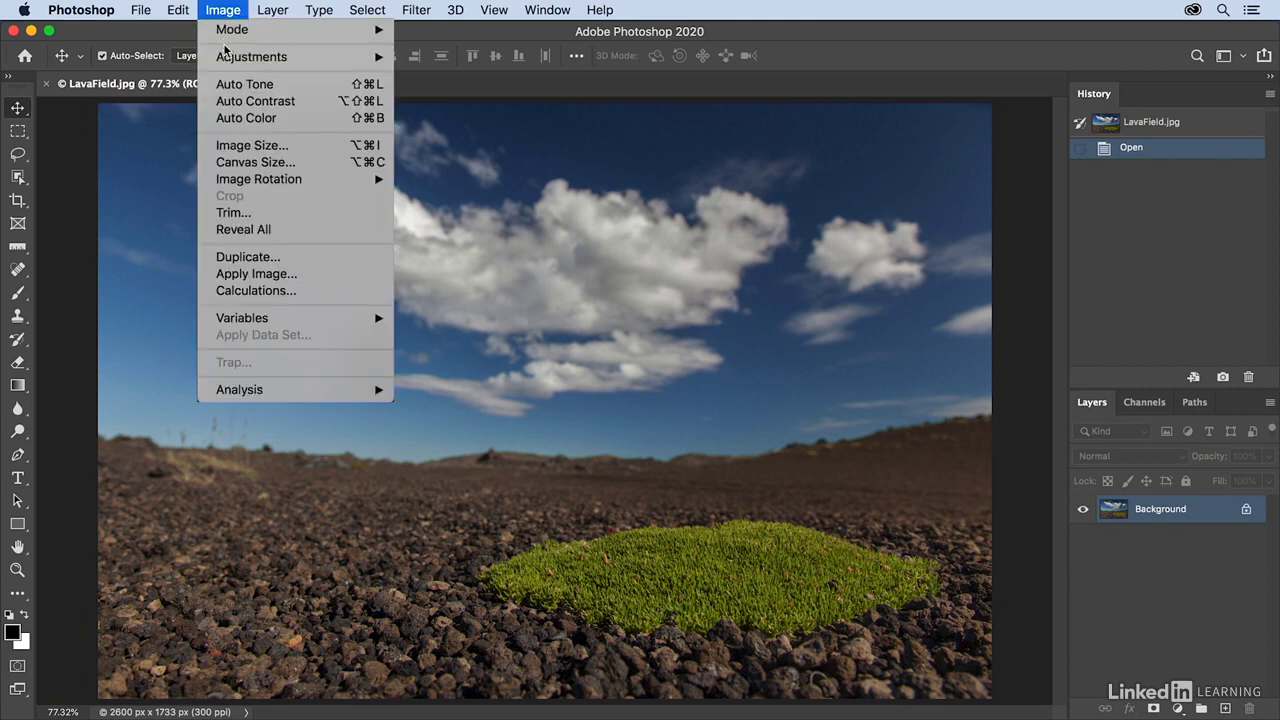
{"action": "left_click", "coordinate": [240, 150]}
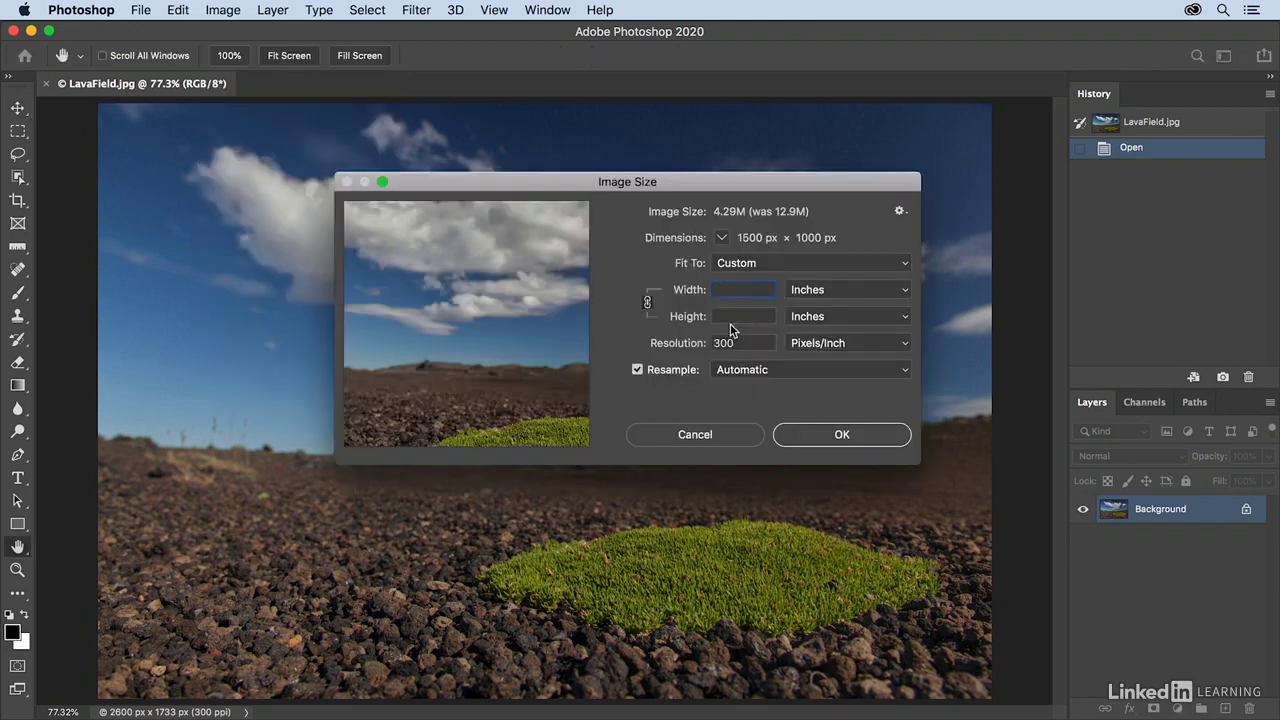
{"action": "type", "text": "5"}
{"action": "key", "text": "Tab"}
{"action": "type", "text": "4"}
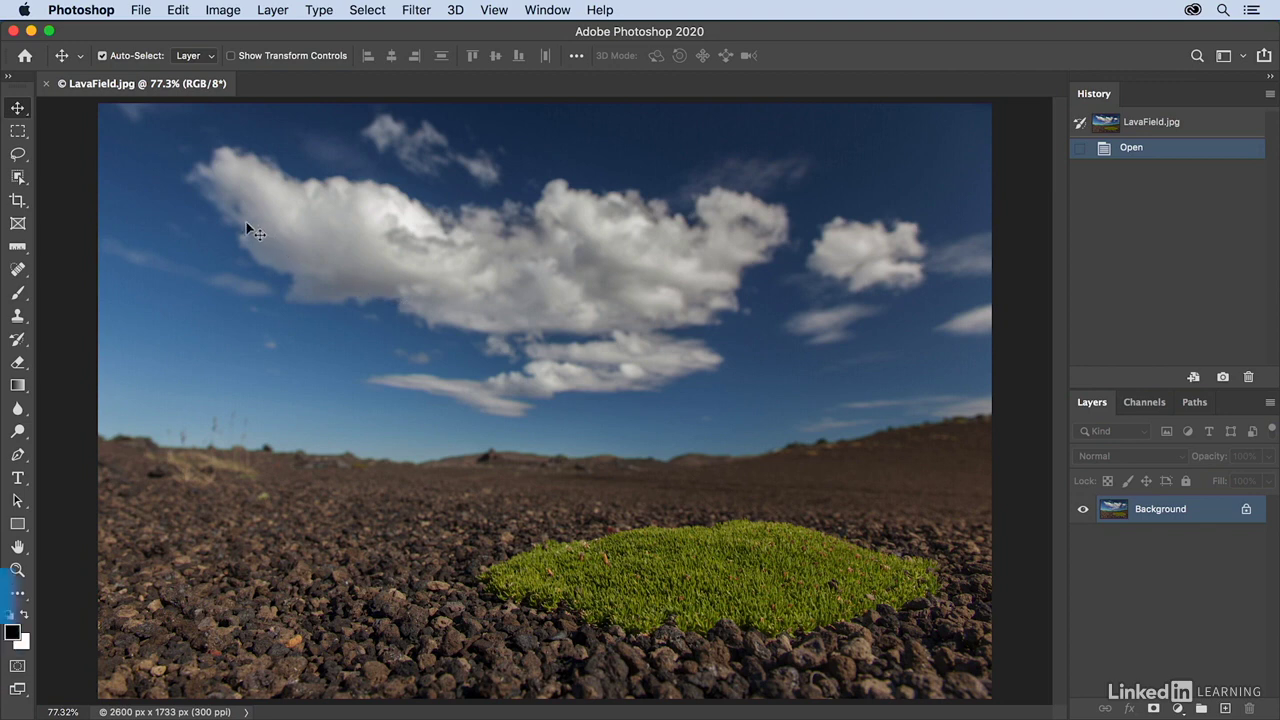
Crop the image with the Crop tool to a 4:5 ratio swapped to 5:4 landscape
{"action": "key", "text": "c"}
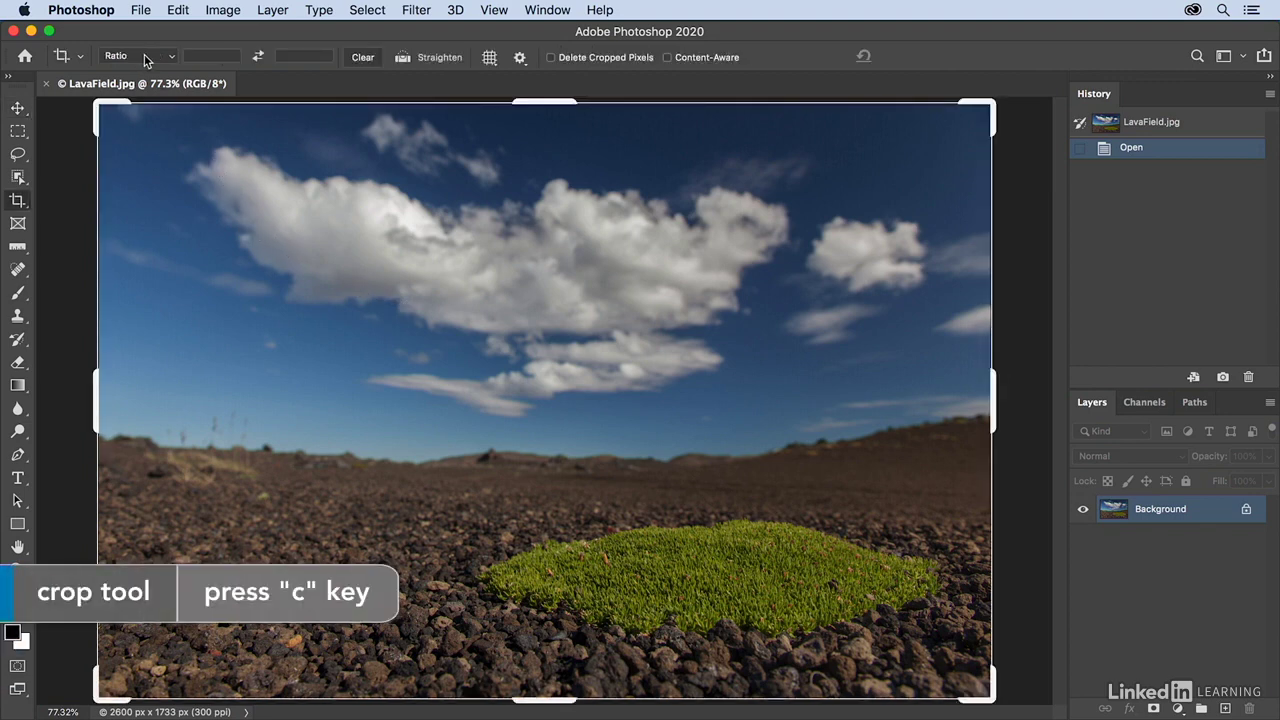
{"action": "left_click", "coordinate": [197, 56]}
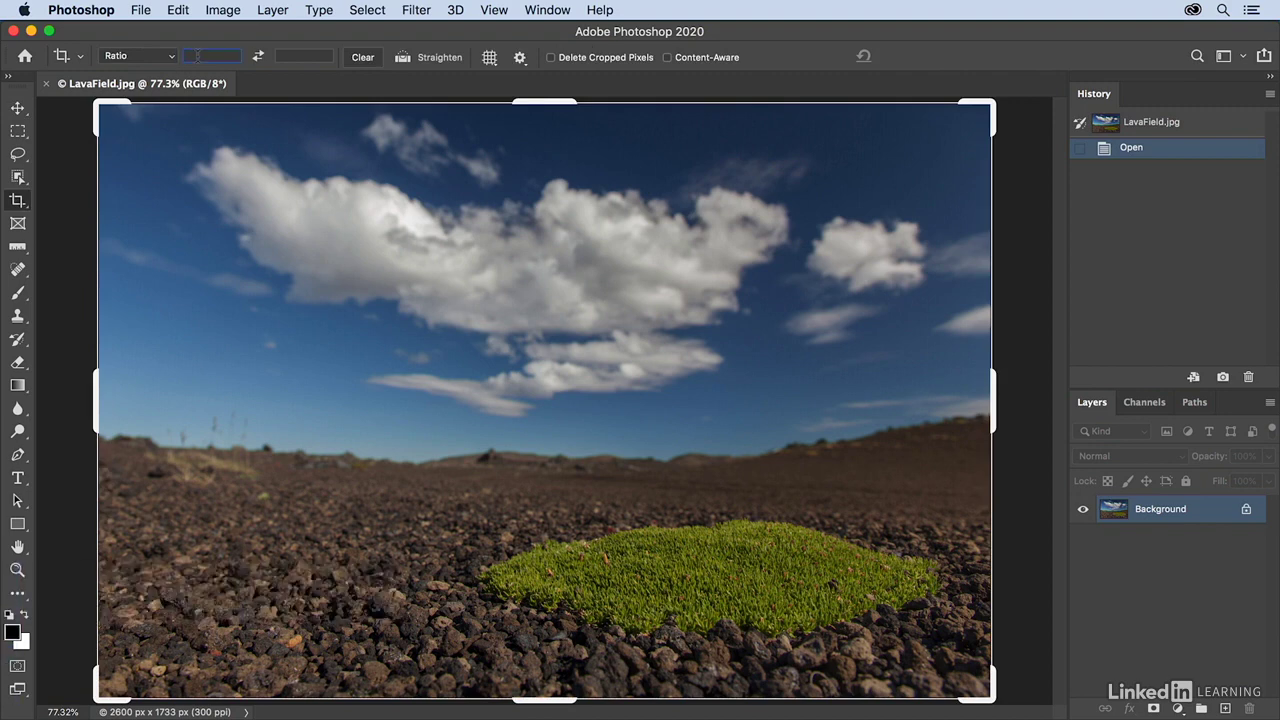
{"action": "type", "text": "4"}
{"action": "key", "text": "Tab"}
{"action": "type", "text": "5"}
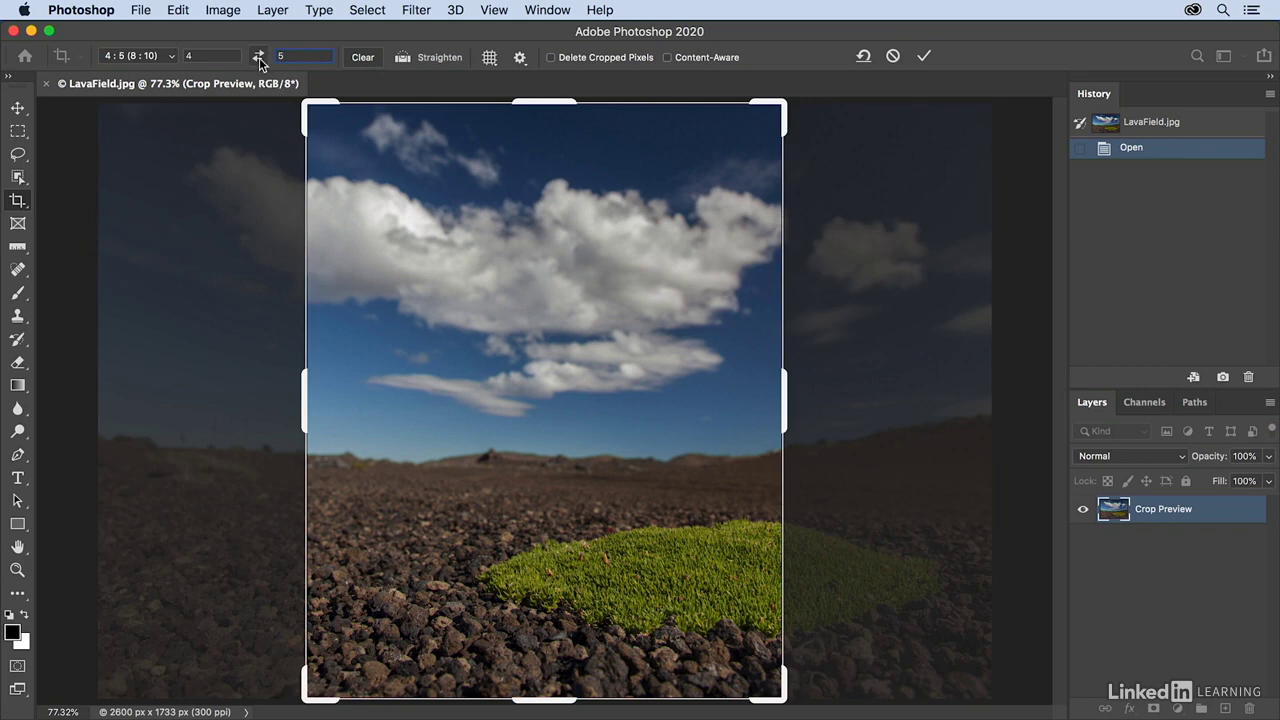
{"action": "left_click", "coordinate": [259, 57]}
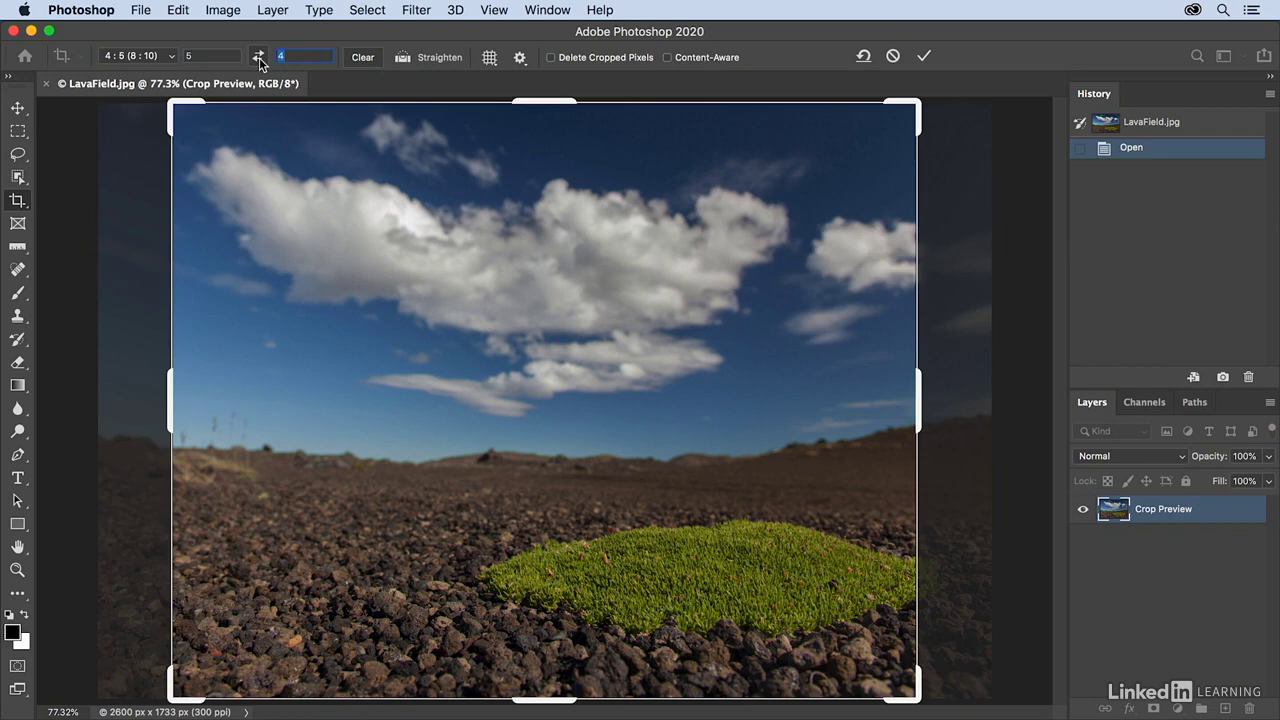
{"action": "key", "text": "Return"}
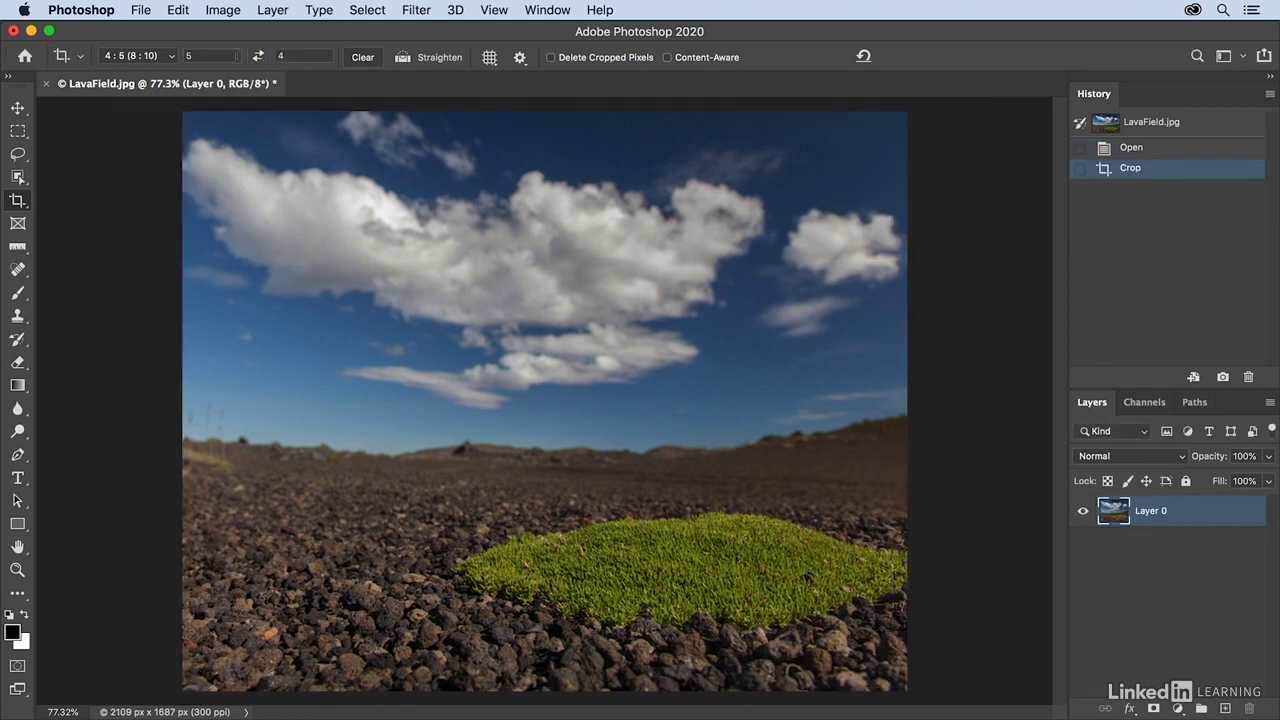
Try an image width of 5 inches in the Image Size dialog, and cancel
{"action": "left_click", "coordinate": [226, 12]}
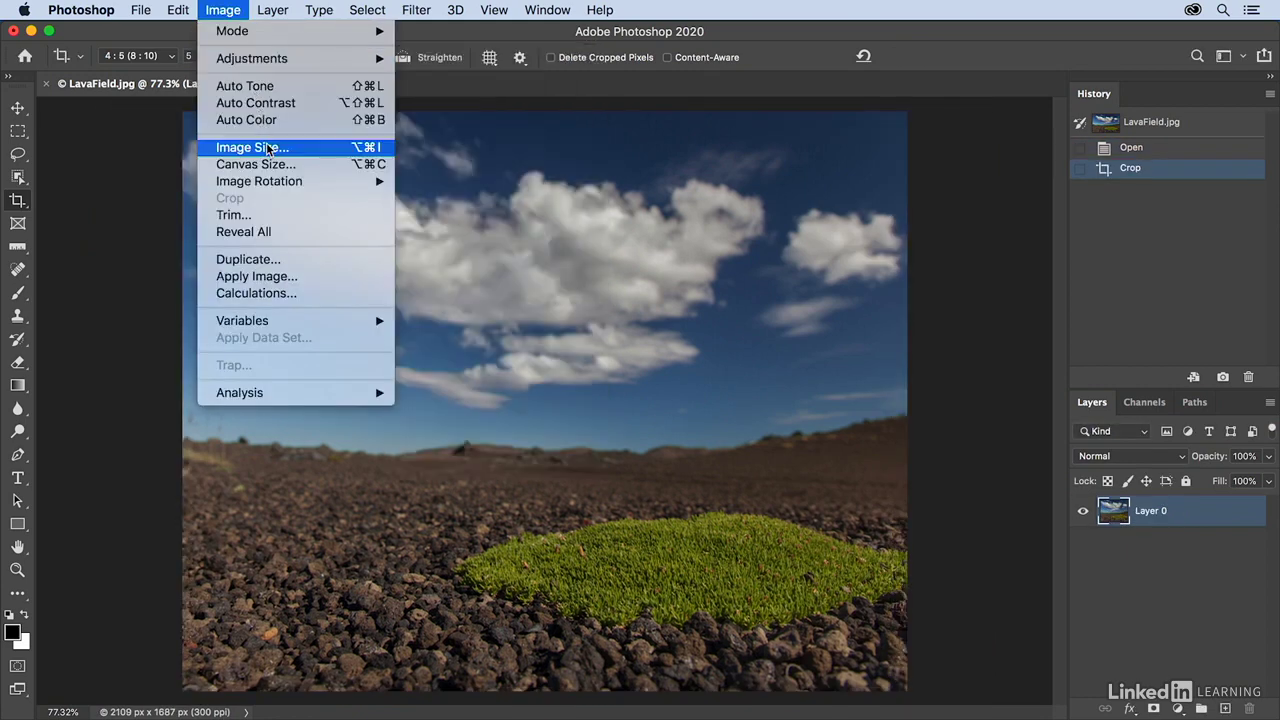
{"action": "left_click", "coordinate": [235, 148]}
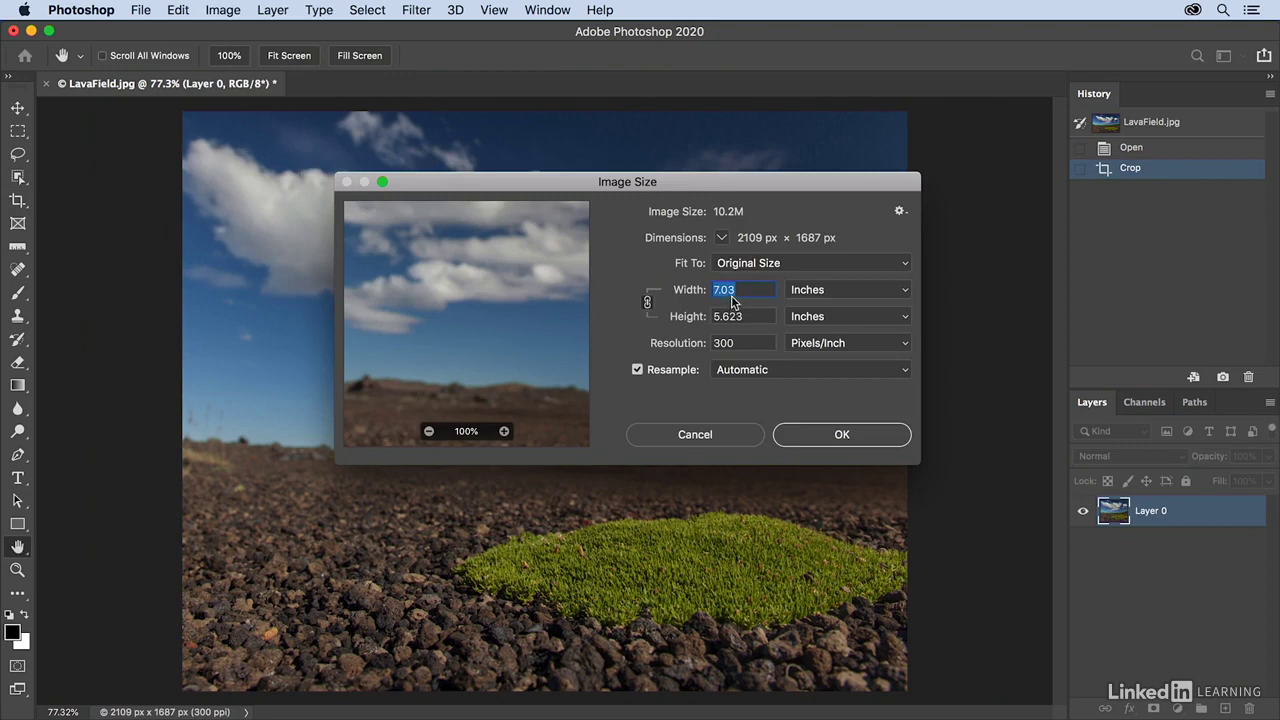
{"action": "type", "text": "5"}
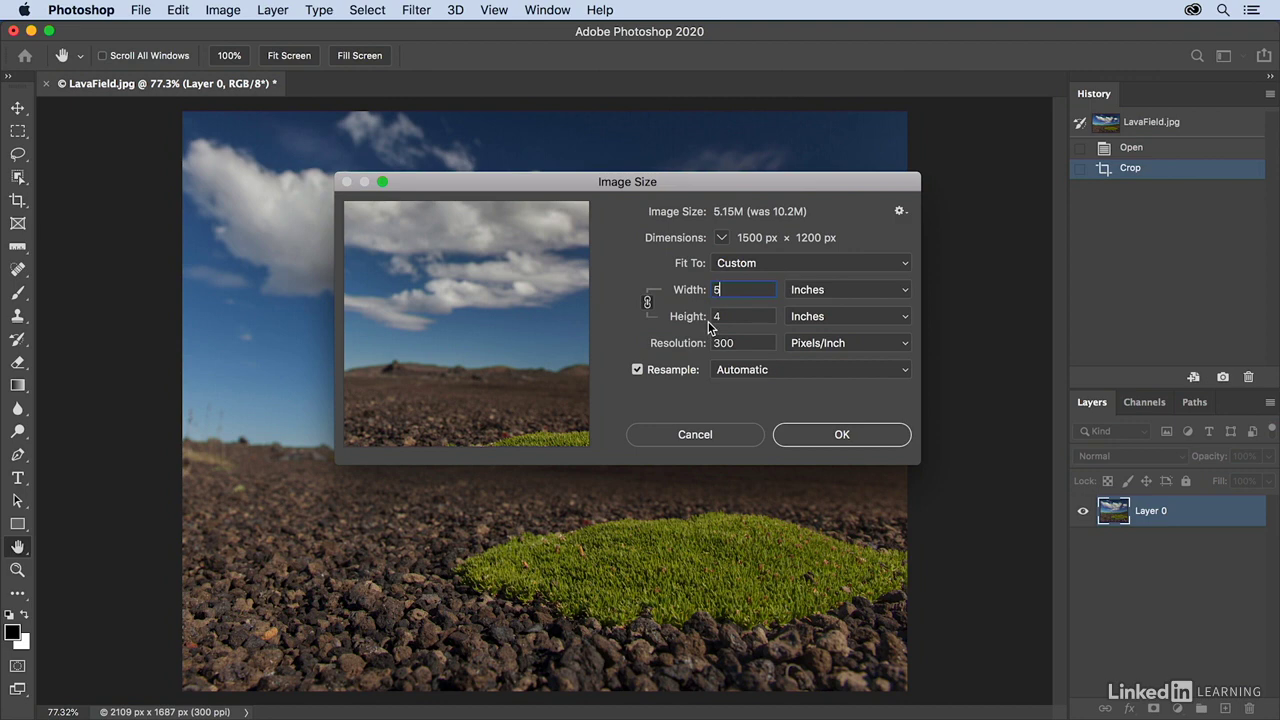
{"action": "left_click", "coordinate": [730, 436]}
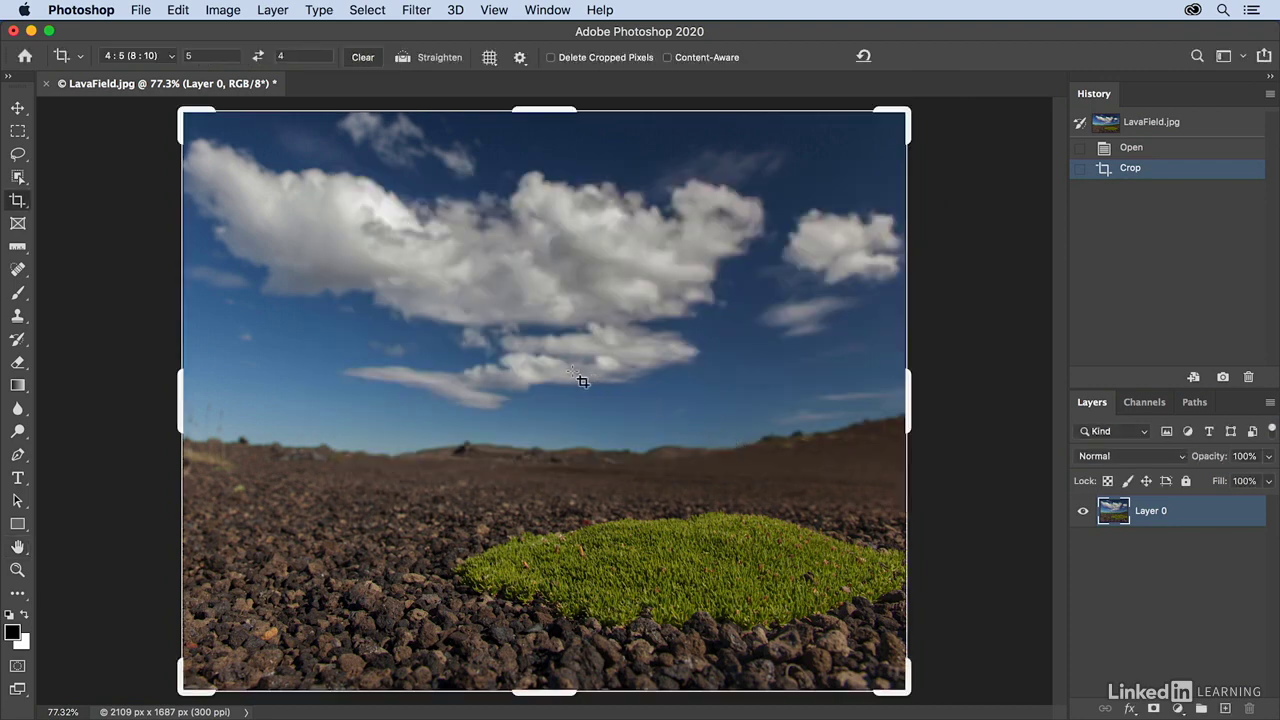
Revert the image to its original snapshot and set a W x H x Resolution crop of 5 in by 4 in at 300 px/in
{"action": "left_click", "coordinate": [1132, 122]}
{"action": "left_click", "coordinate": [1132, 122]}
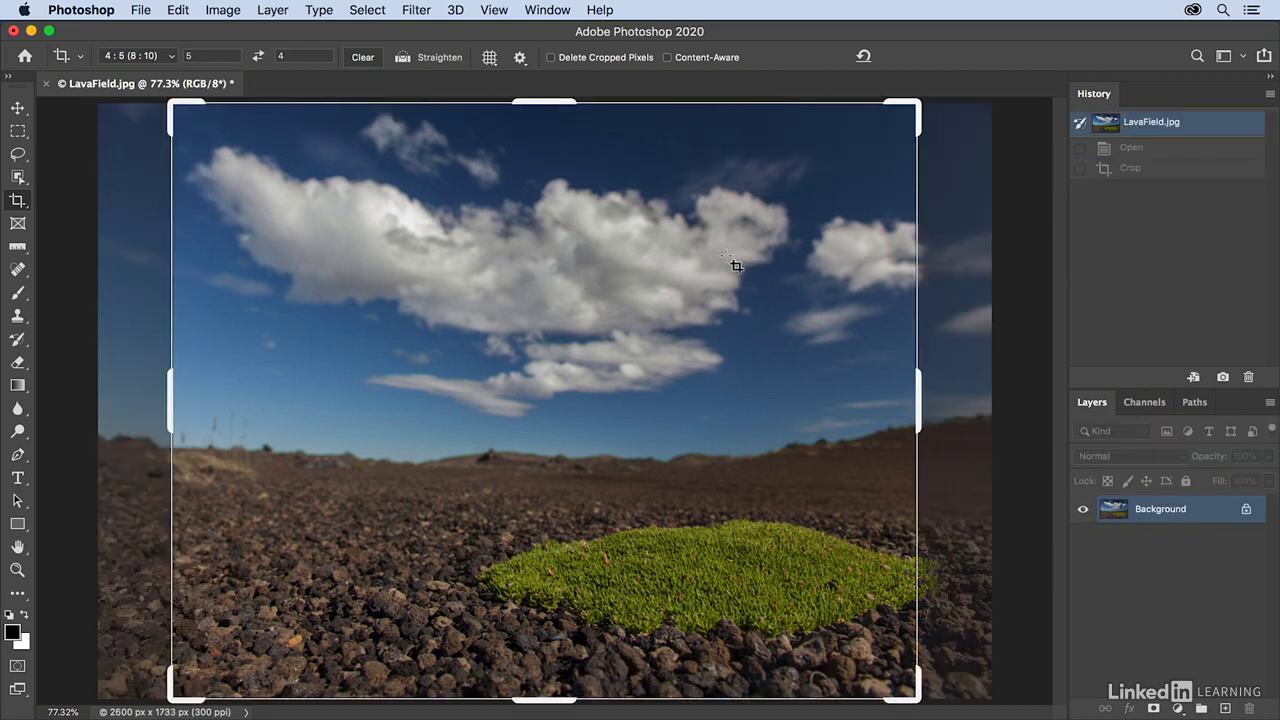
{"action": "left_click", "coordinate": [172, 60]}
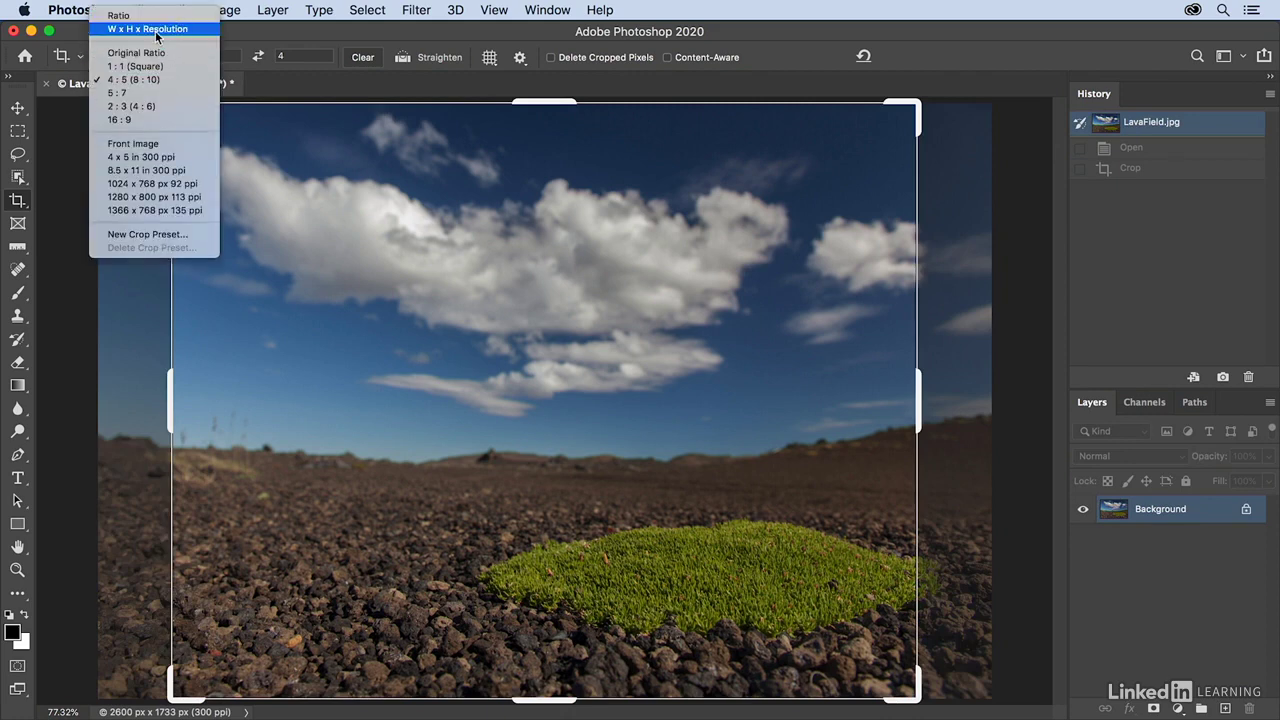
{"action": "left_click", "coordinate": [156, 32]}
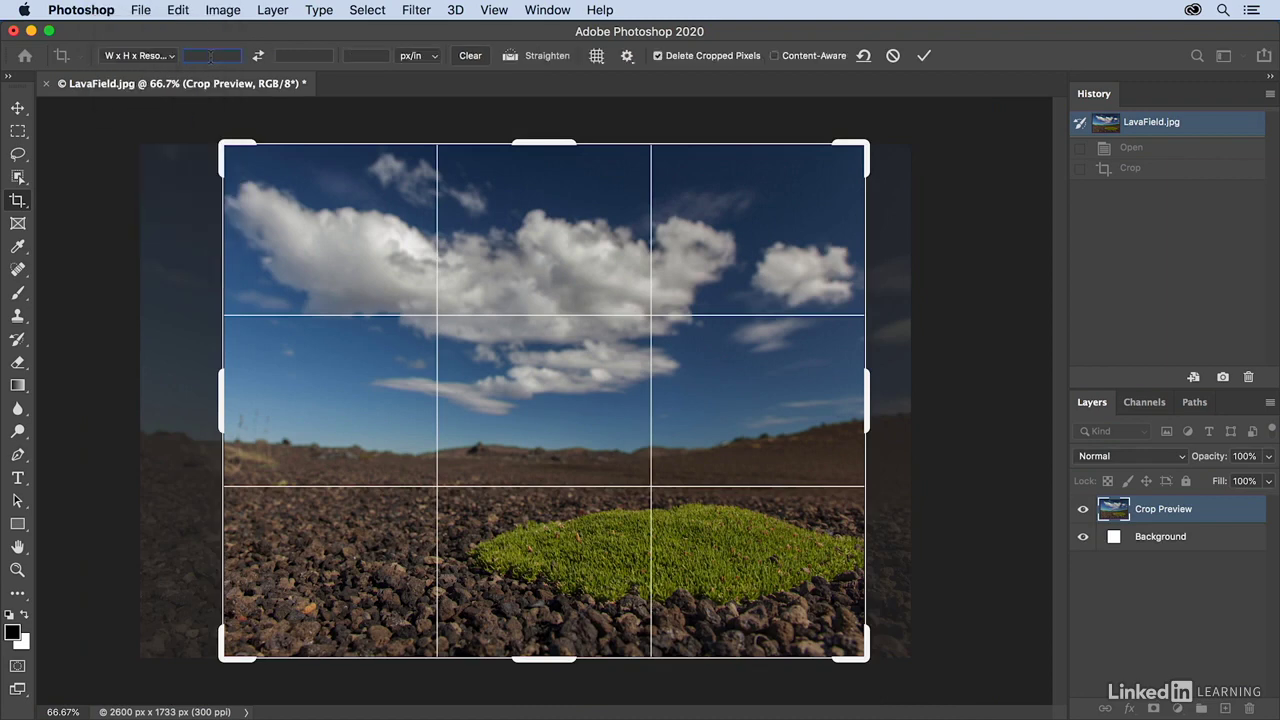
{"action": "type", "text": "5in"}
{"action": "key", "text": "Tab"}
{"action": "type", "text": "4in"}
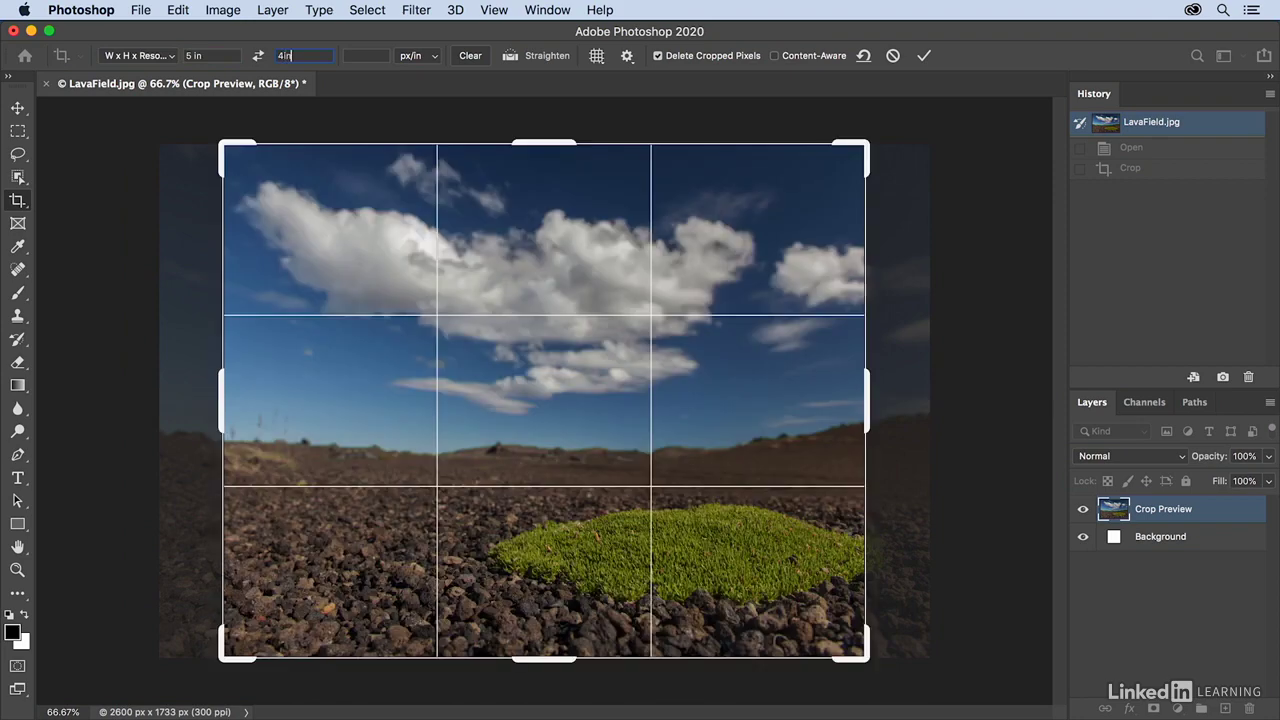
{"action": "key", "text": "Tab"}
{"action": "type", "text": "300"}
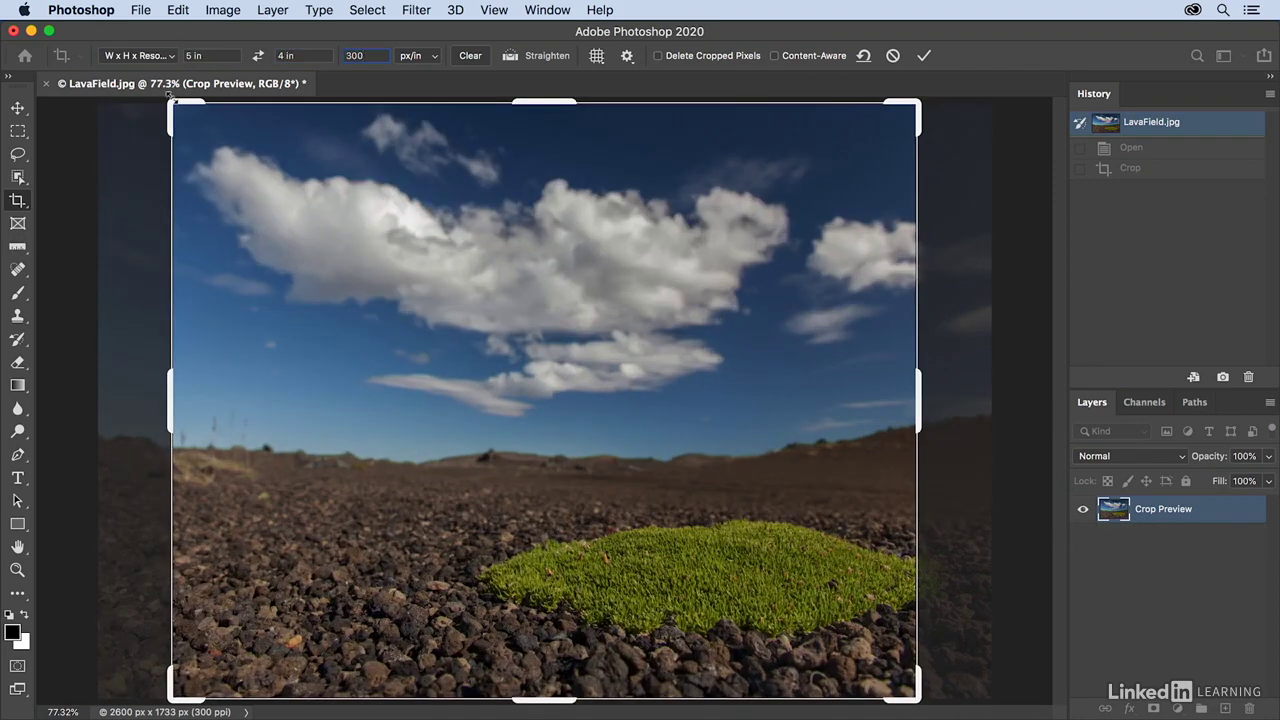
Shrink the crop frame from its upper-left corner, reposition the photo inside it, and apply the crop
{"action": "left_click_drag", "start_coordinate": [172, 99], "coordinate": [200, 122]}
{"action": "left_click_drag", "start_coordinate": [300, 234], "coordinate": [285, 271]}
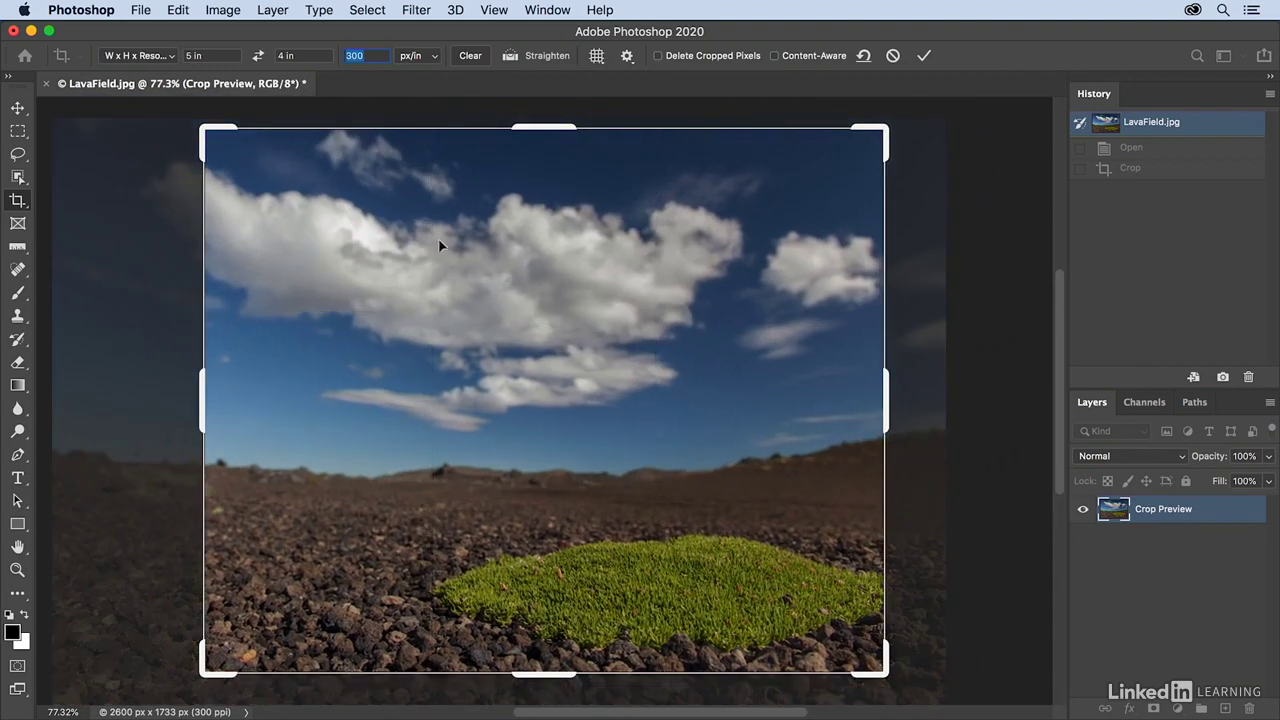
{"action": "left_click", "coordinate": [923, 56]}
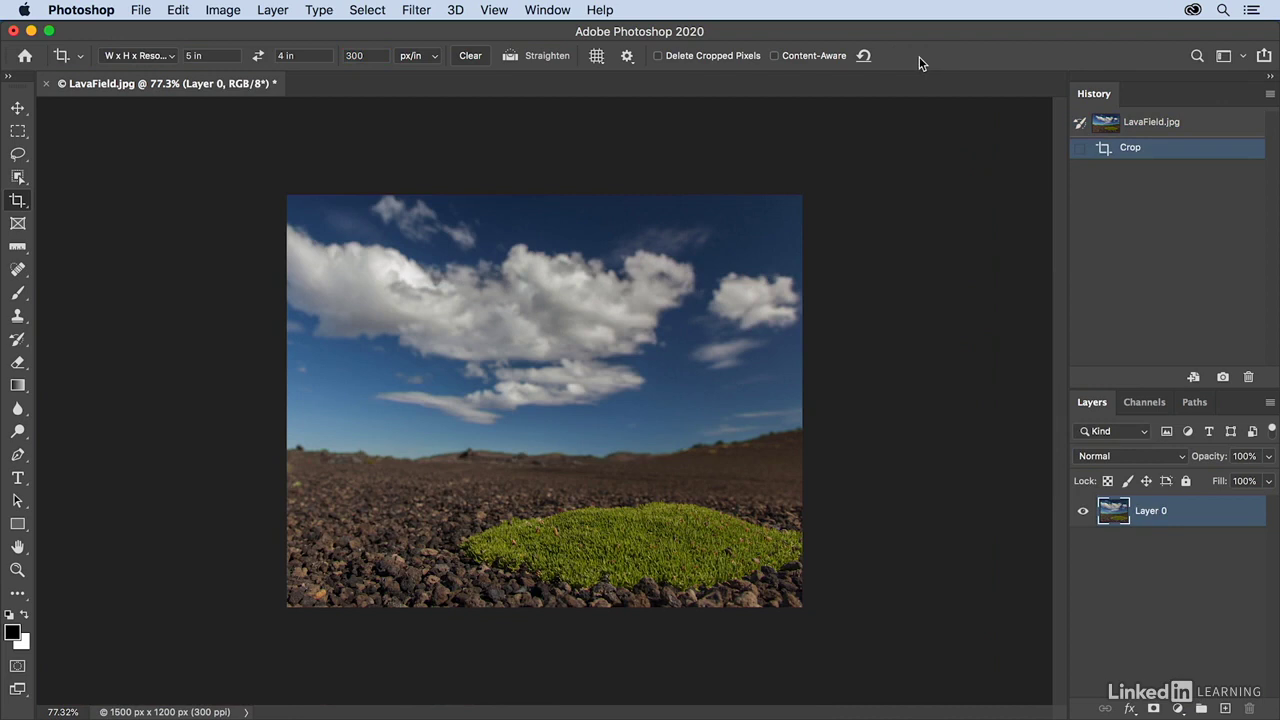
Clear the crop settings and crop the image to 725 px by 88 px, framing the large white clouds
{"action": "left_click", "coordinate": [229, 712]}
{"action": "left_click", "coordinate": [469, 56]}
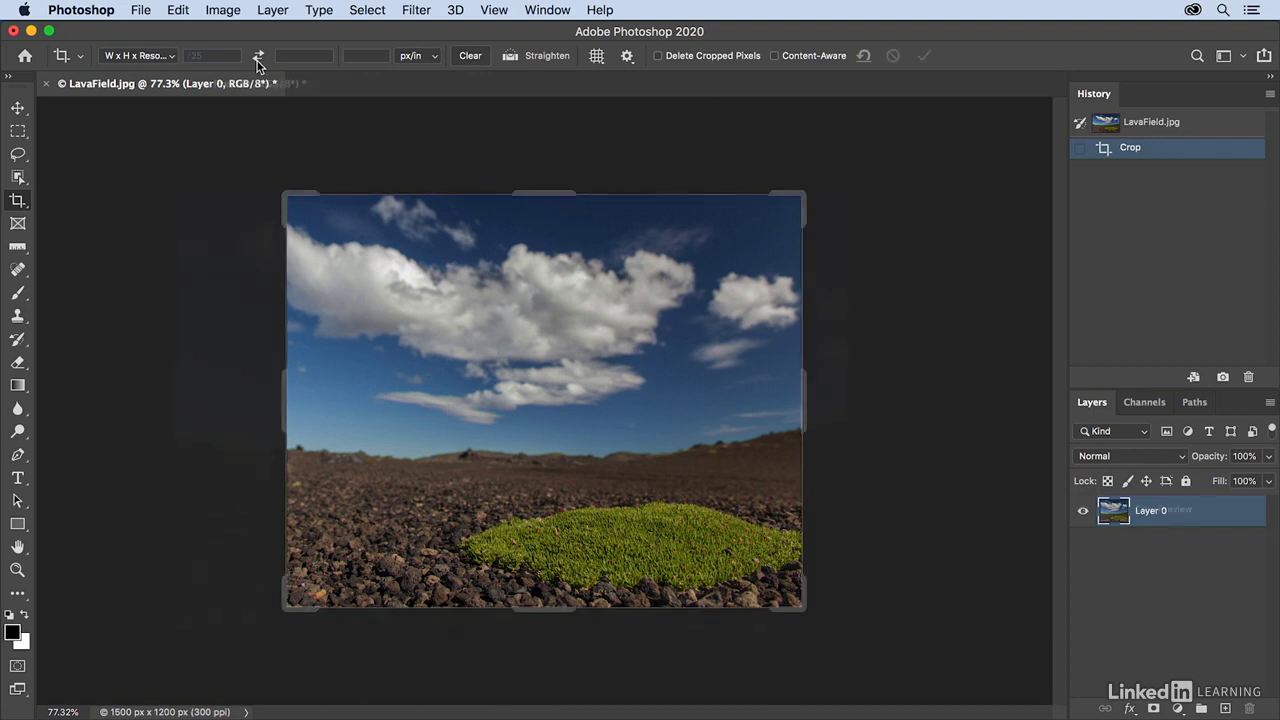
{"action": "type", "text": "725"}
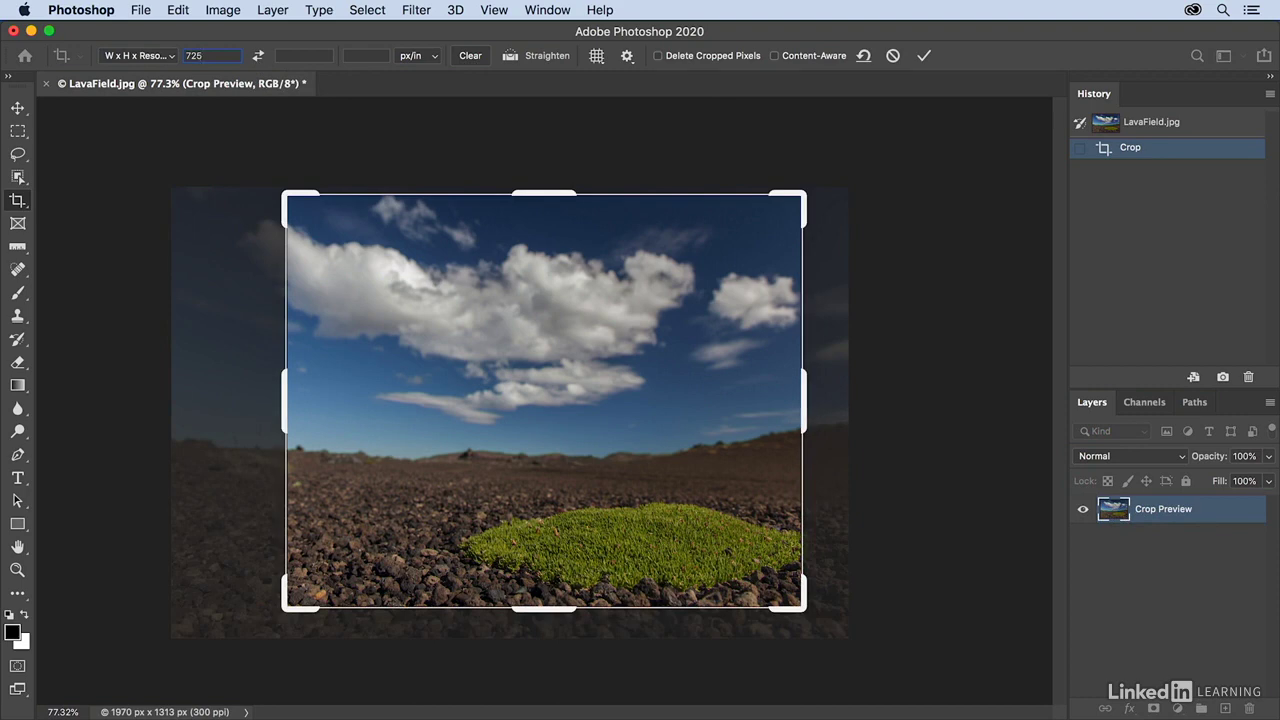
{"action": "type", "text": "px"}
{"action": "key", "text": "Tab"}
{"action": "type", "text": "88px"}
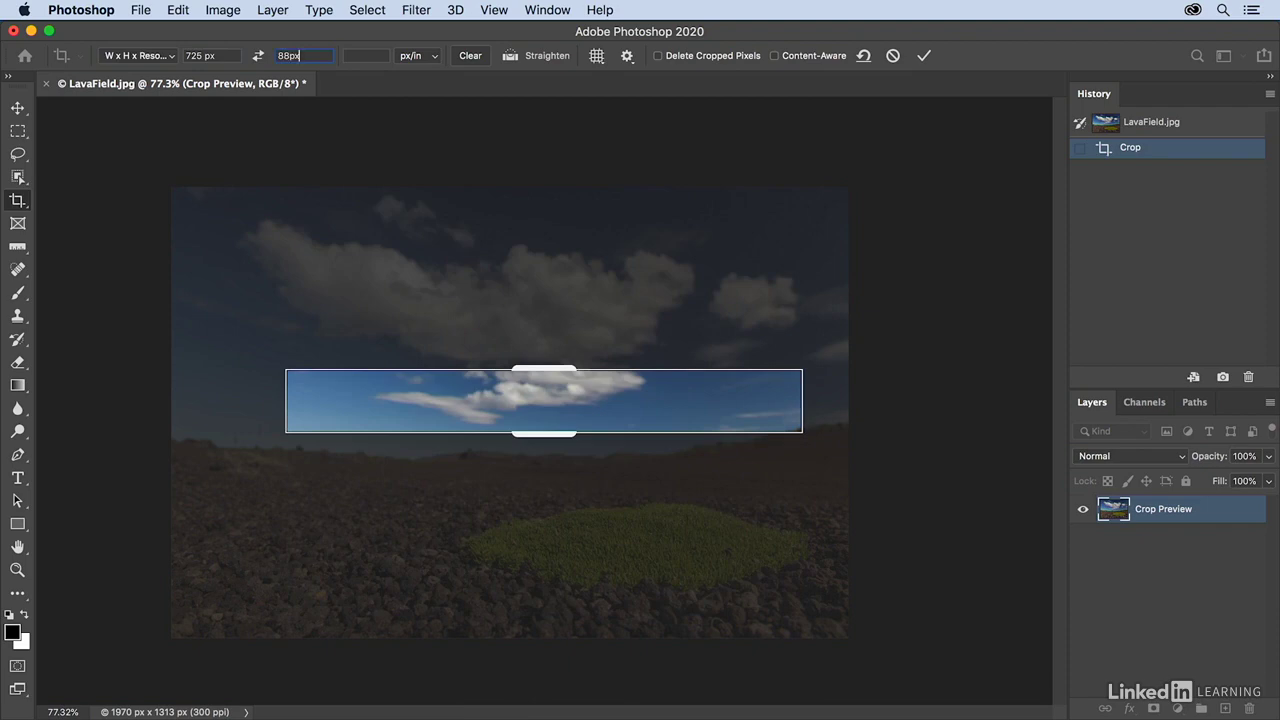
{"action": "key", "text": "Return"}
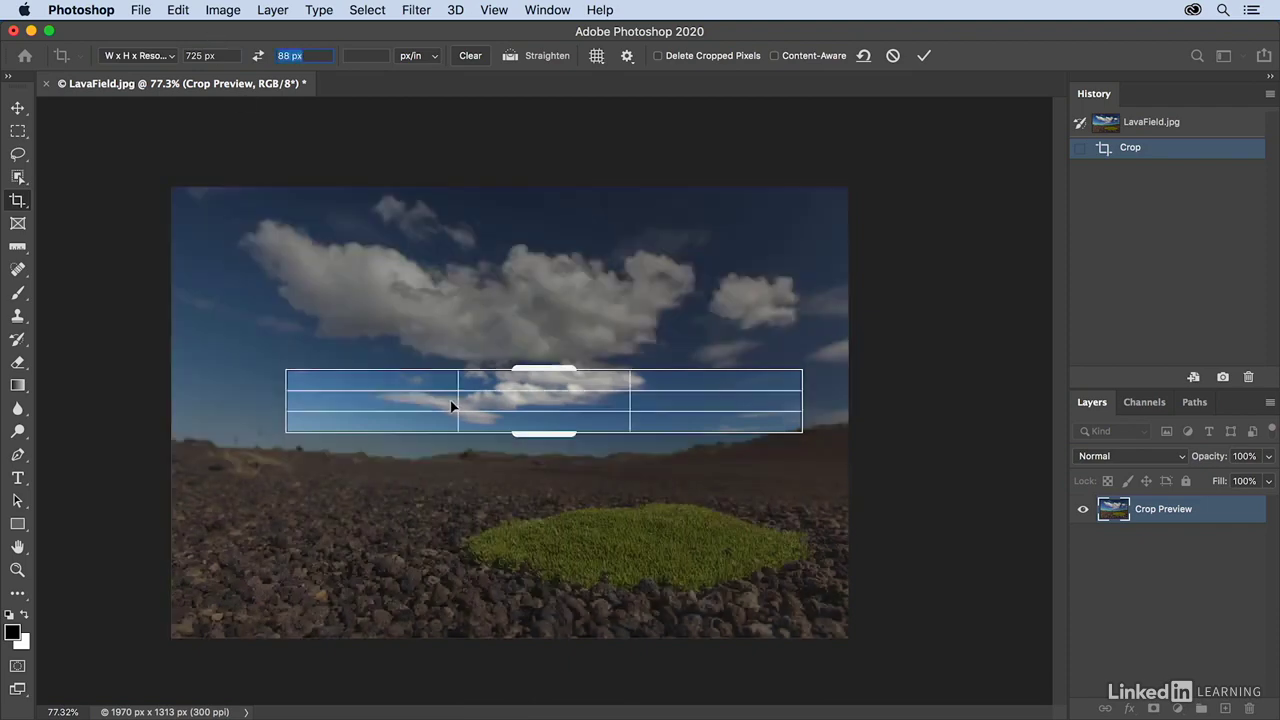
{"action": "left_click_drag", "start_coordinate": [476, 404], "coordinate": [475, 507]}
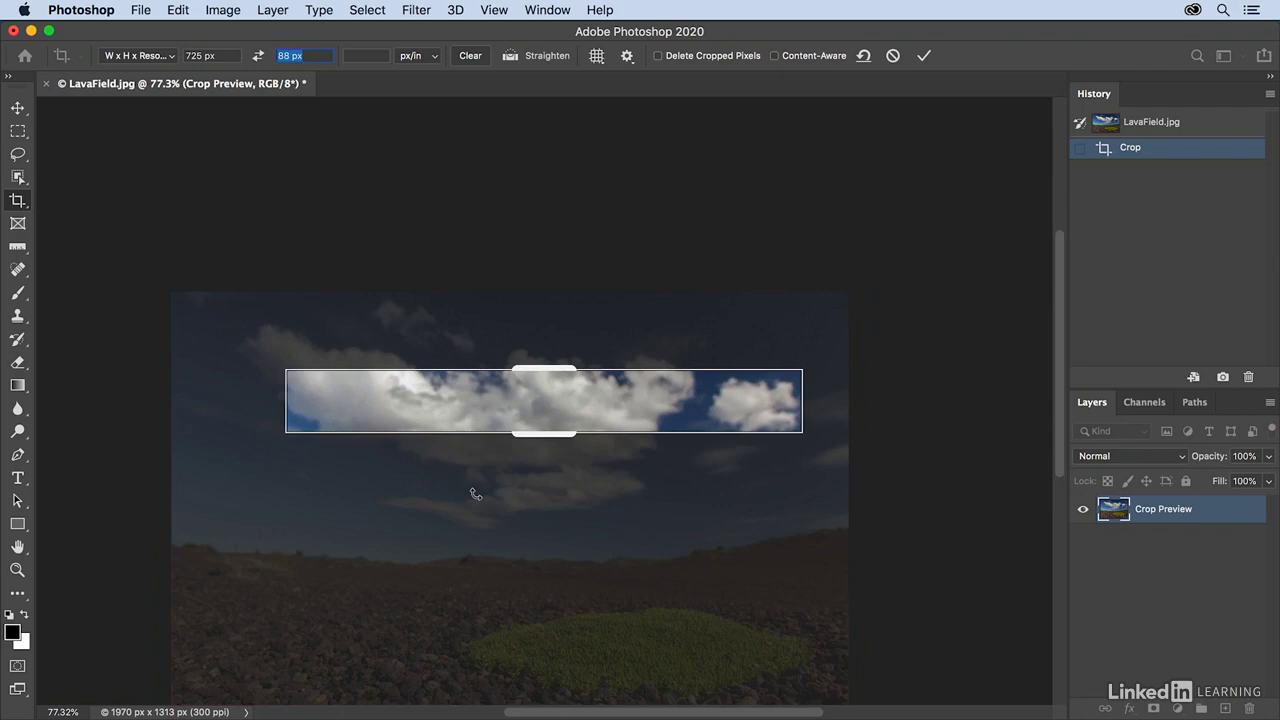
{"action": "key", "text": "Return"}
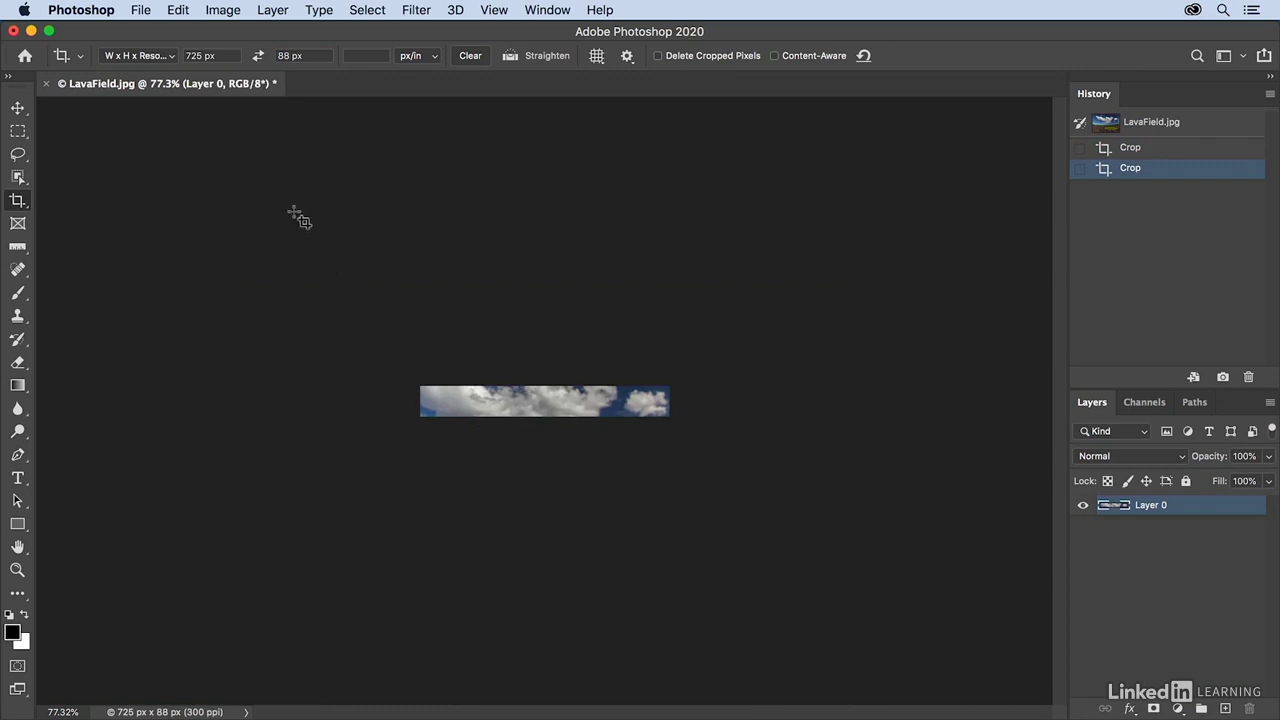
Save the current crop settings as a new crop preset named 725 x 88 px
{"action": "left_click", "coordinate": [170, 57]}
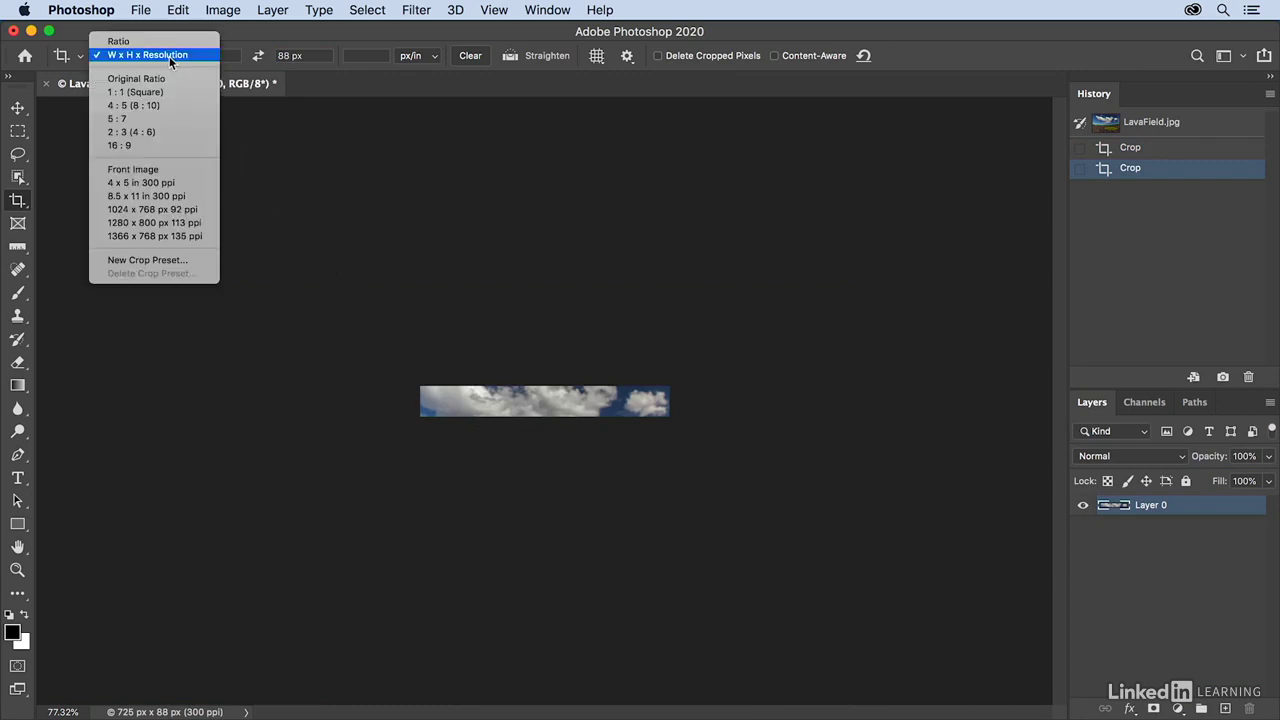
{"action": "left_click", "coordinate": [195, 260]}
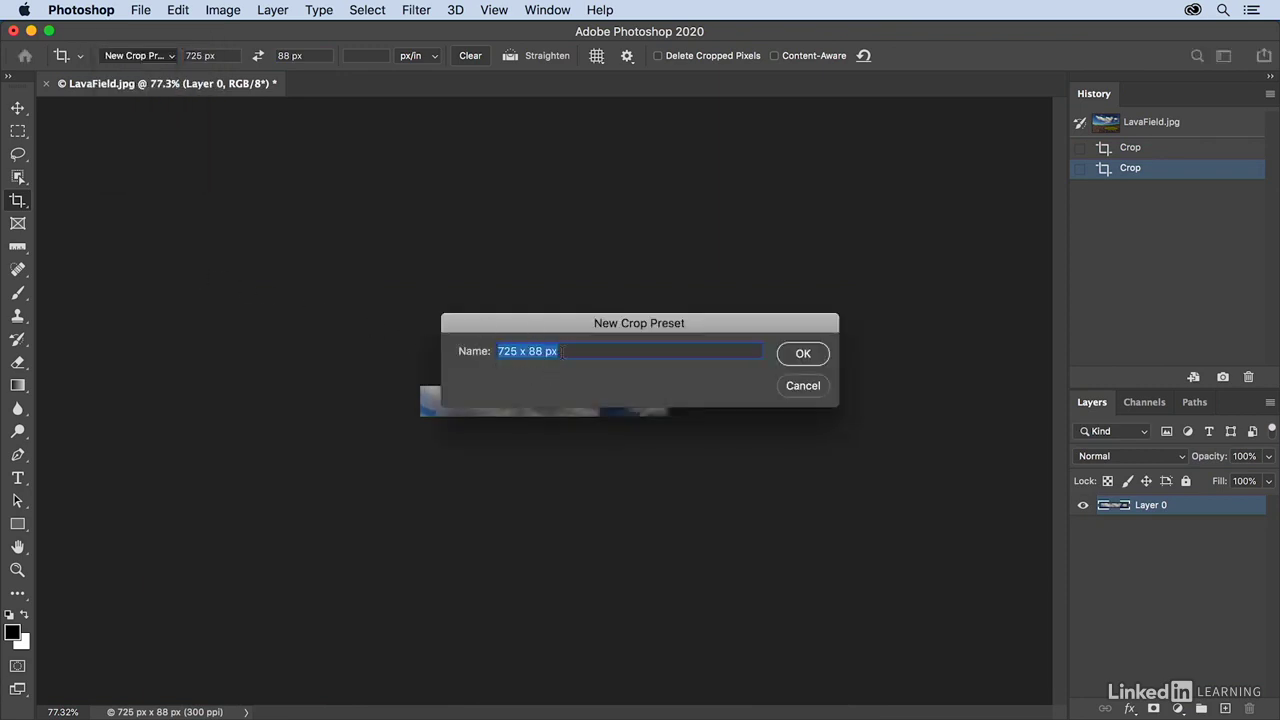
{"action": "left_click", "coordinate": [812, 356]}
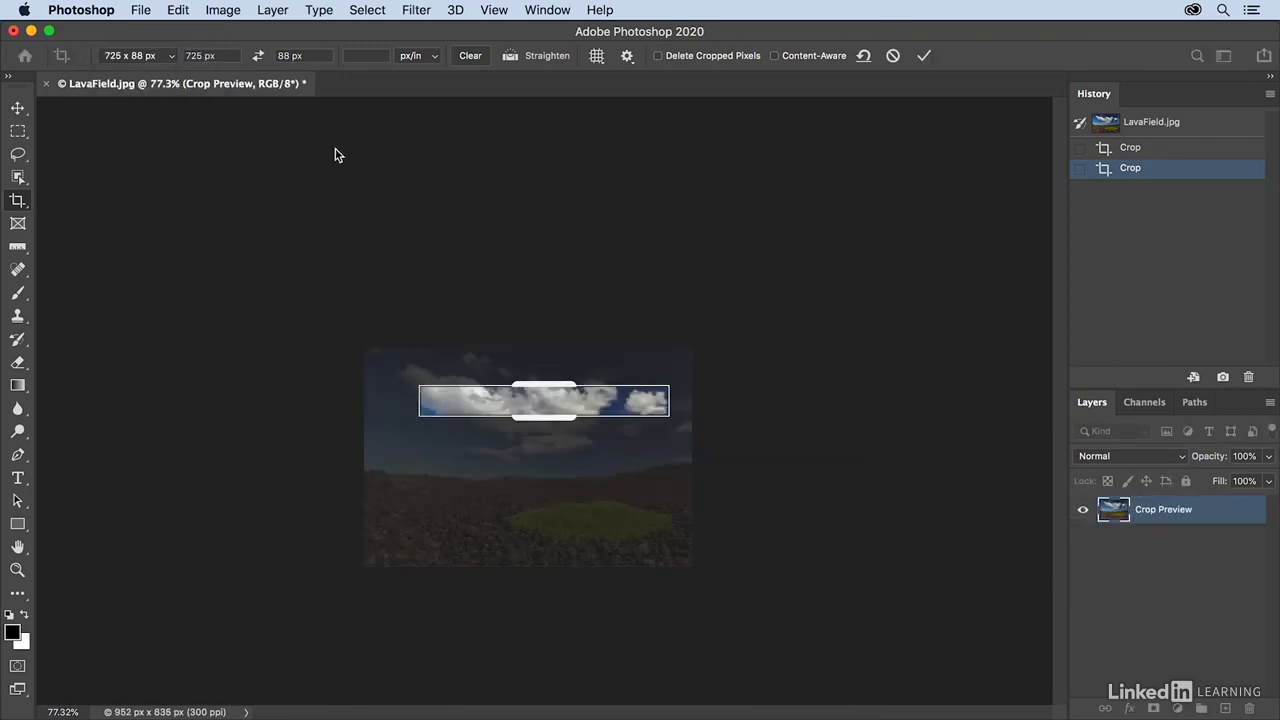
Check the saved 725 x 88 px preset in the crop preset list and cancel the pending crop
{"action": "left_click", "coordinate": [170, 56]}
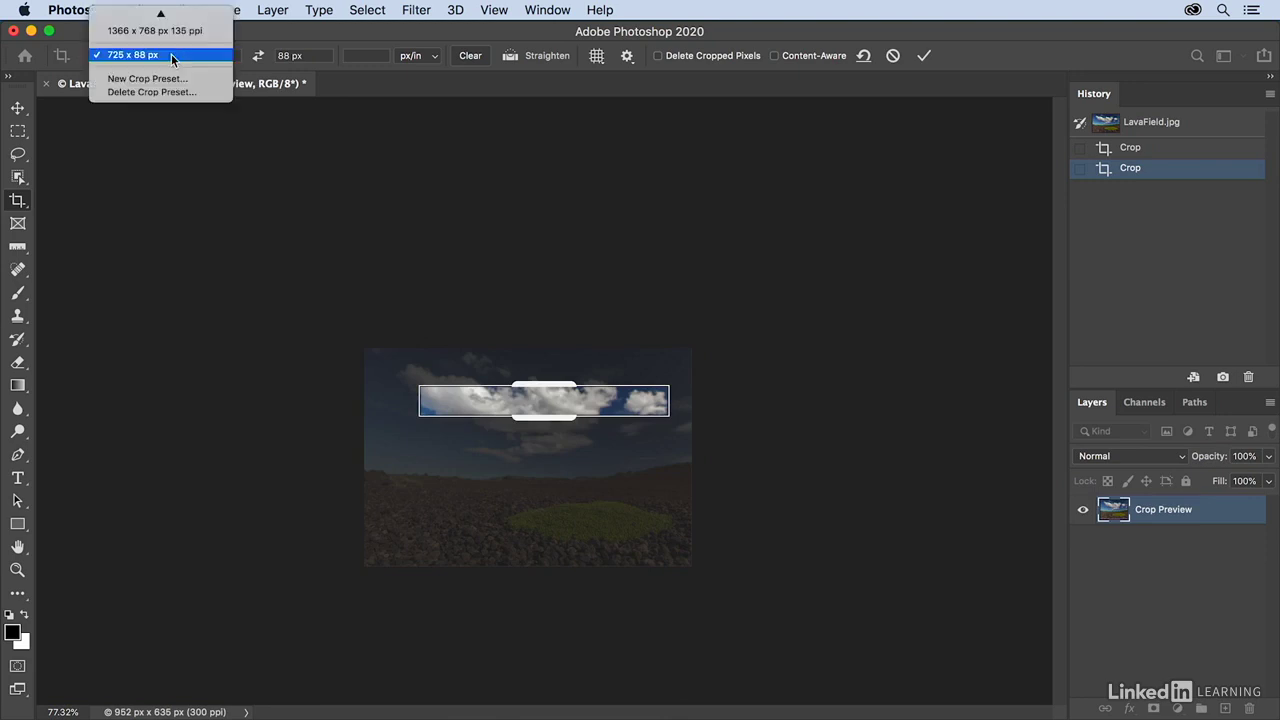
{"action": "mouse_move", "coordinate": [162, 14]}
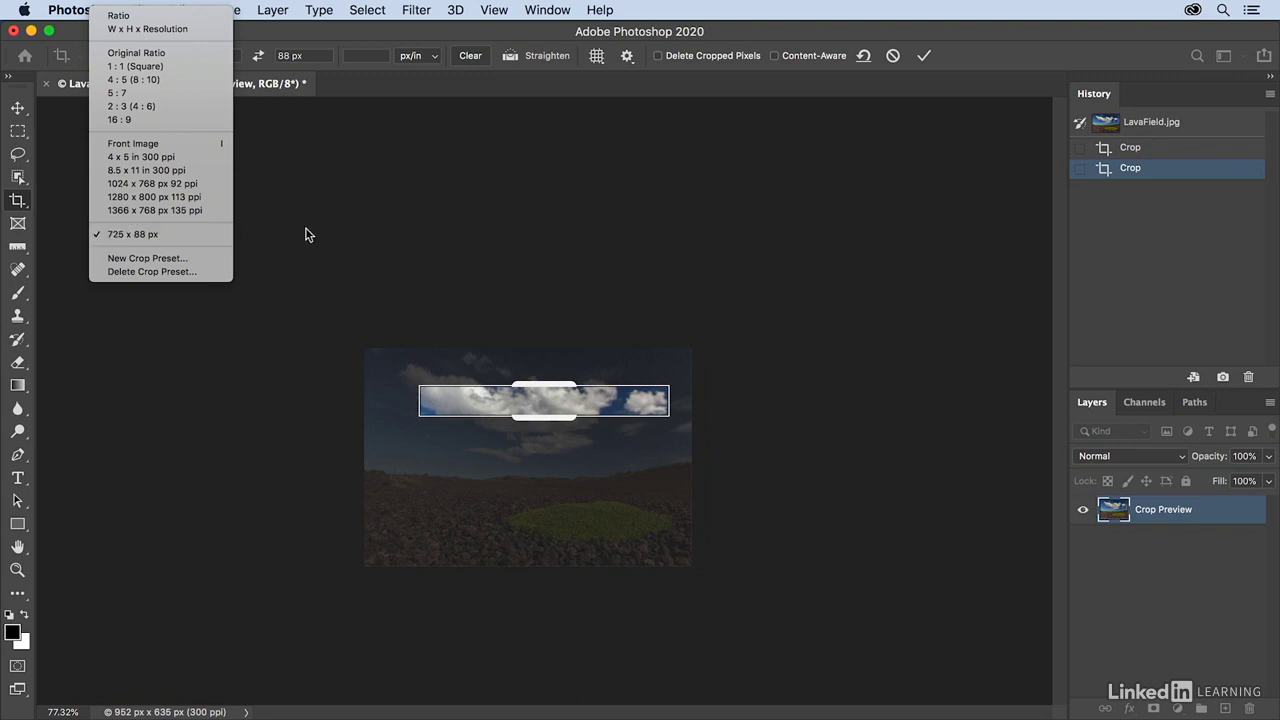
{"action": "left_click", "coordinate": [361, 228]}
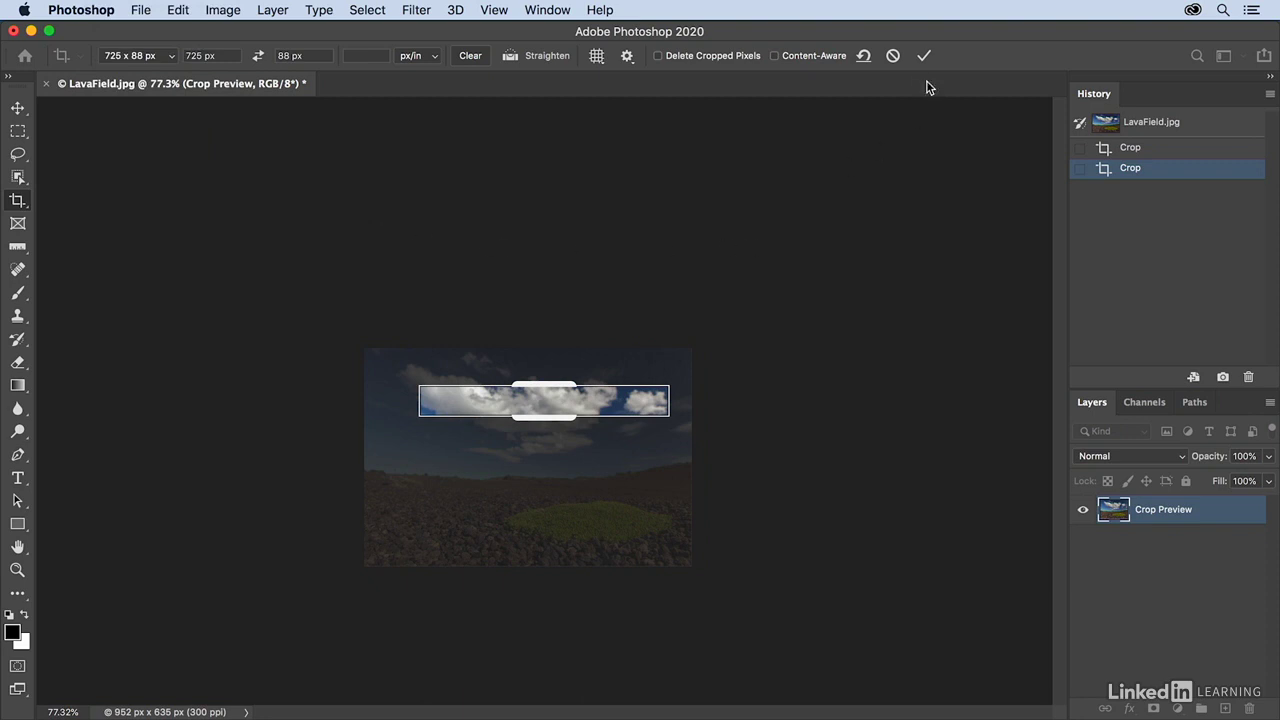
{"action": "left_click", "coordinate": [893, 57]}
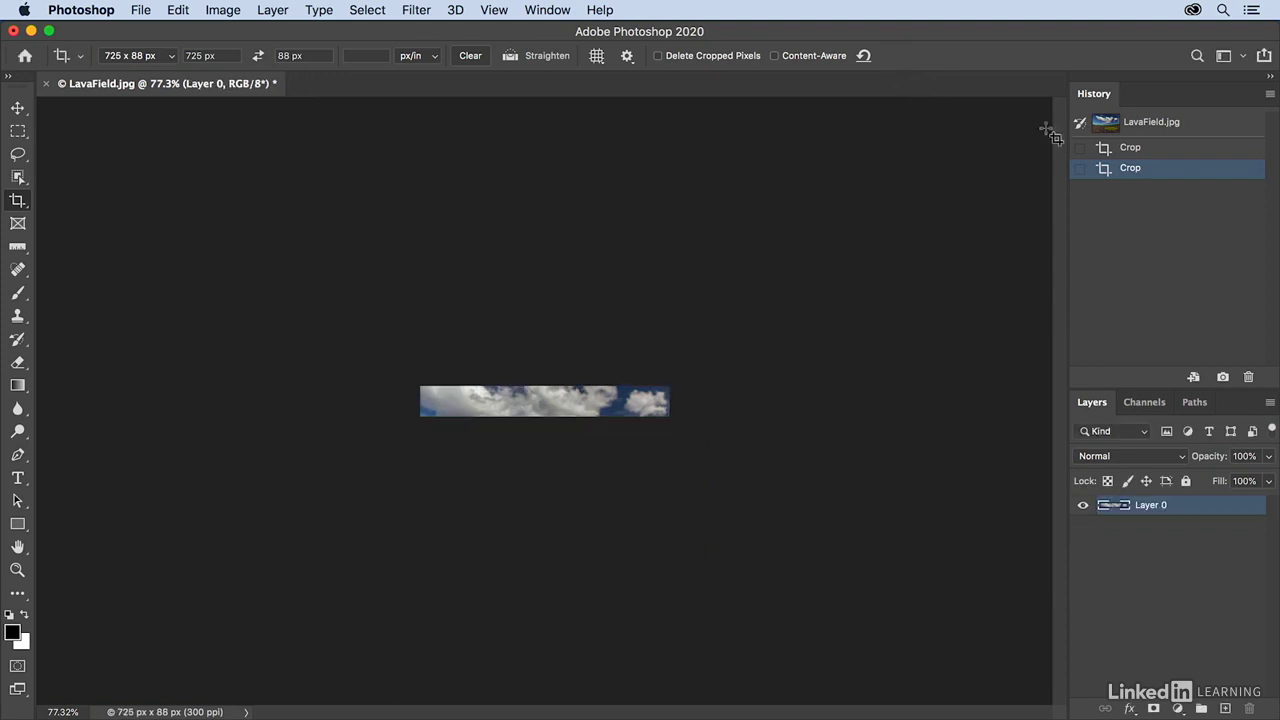
Revert the image to its original snapshot and set the Rectangular Marquee's fixed size to 725 px by 88 px
{"action": "left_click", "coordinate": [1137, 128]}
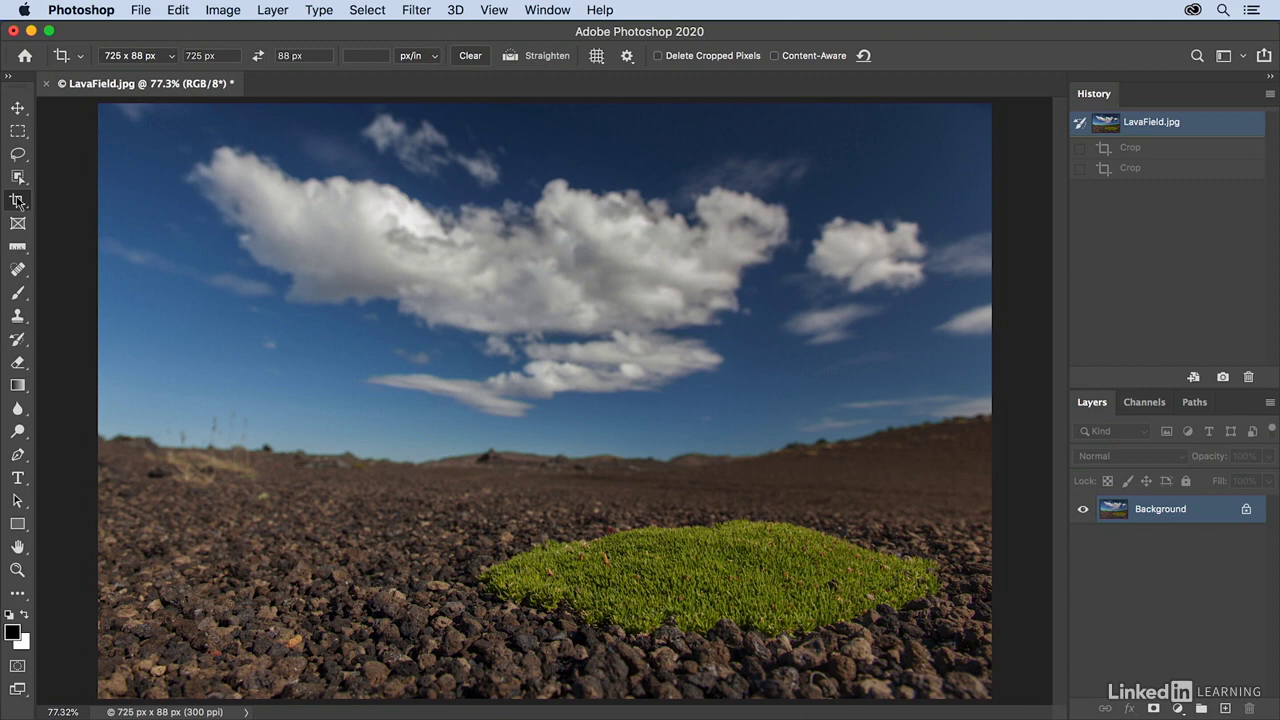
{"action": "left_click", "coordinate": [18, 131]}
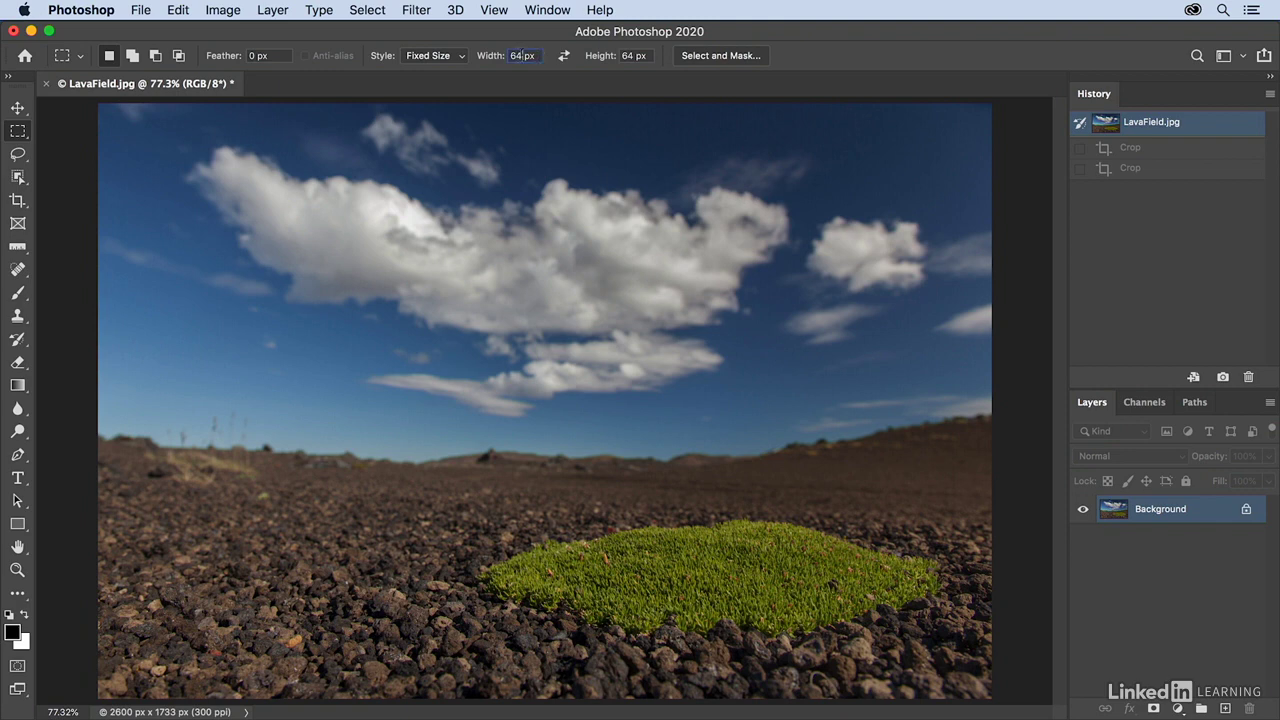
{"action": "double_click", "coordinate": [517, 55]}
{"action": "type", "text": "725"}
{"action": "key", "text": "Tab"}
{"action": "type", "text": "88"}
Place the fixed-size selection over the green moss patch, crop the image to it, and deselect
{"action": "left_click", "coordinate": [389, 197]}
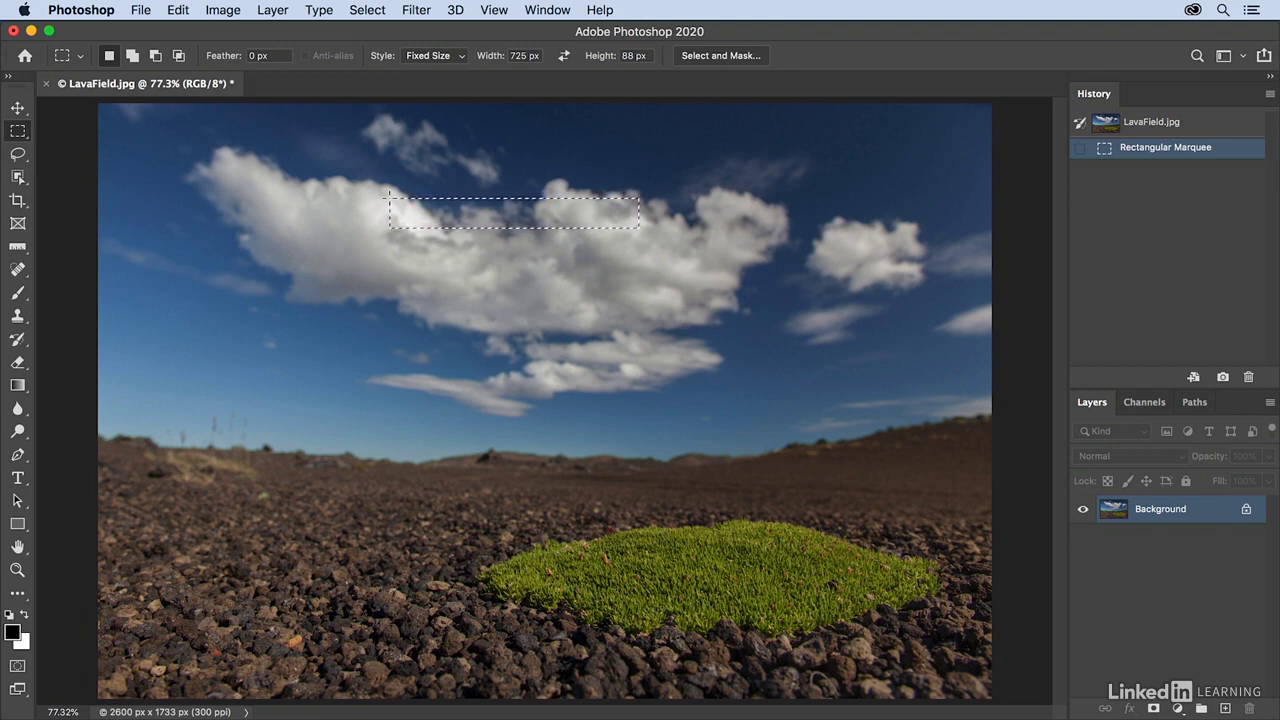
{"action": "left_click_drag", "start_coordinate": [428, 218], "coordinate": [634, 577]}
{"action": "left_click", "coordinate": [222, 9]}
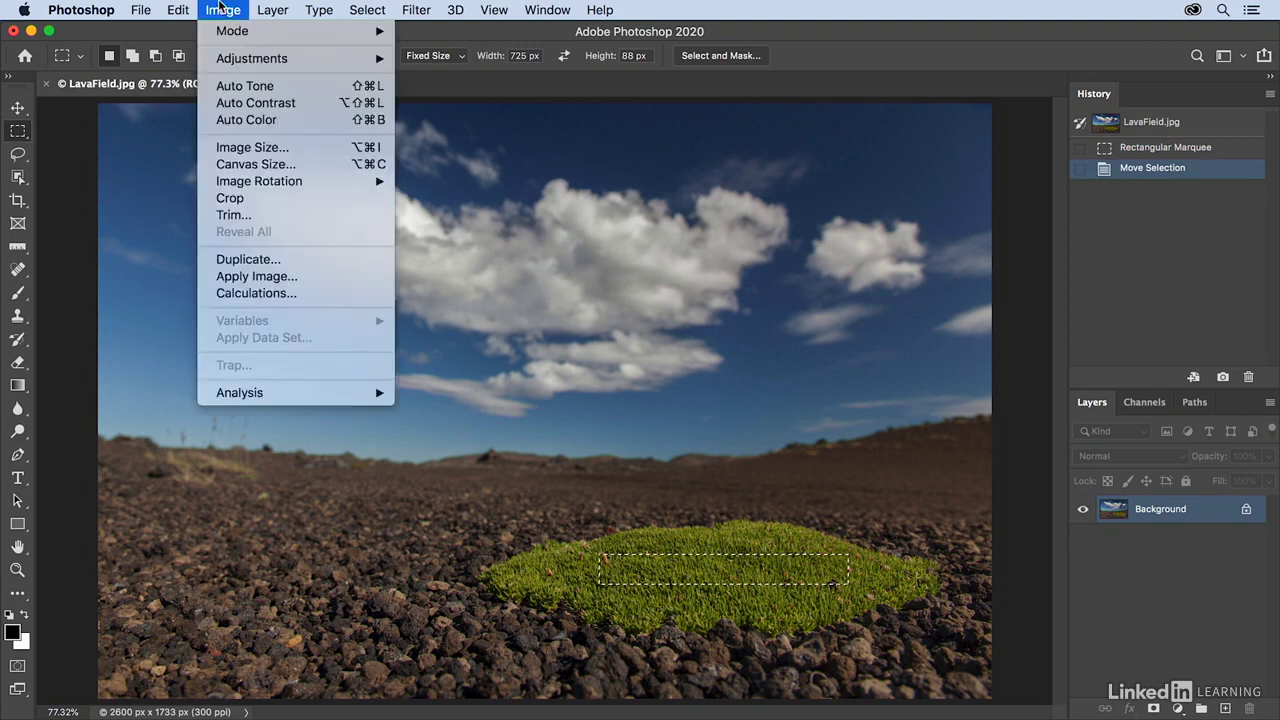
{"action": "left_click", "coordinate": [276, 200]}
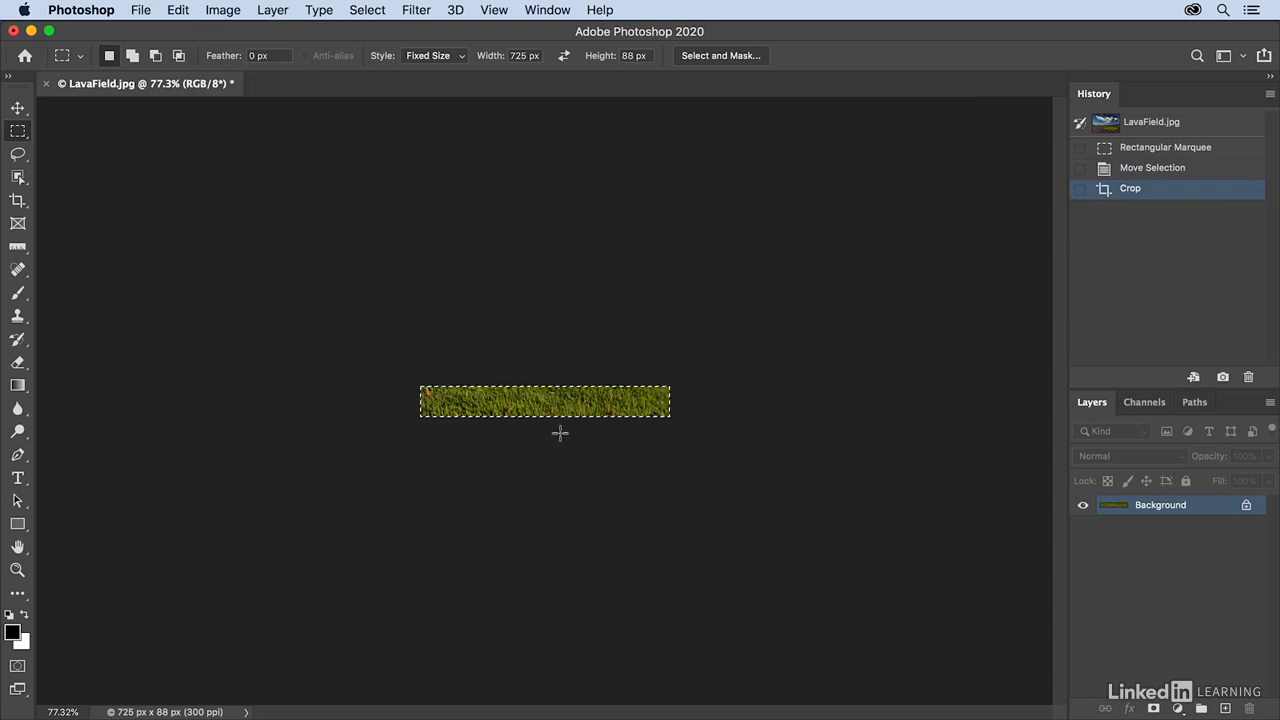
{"action": "key", "text": "super+d"}
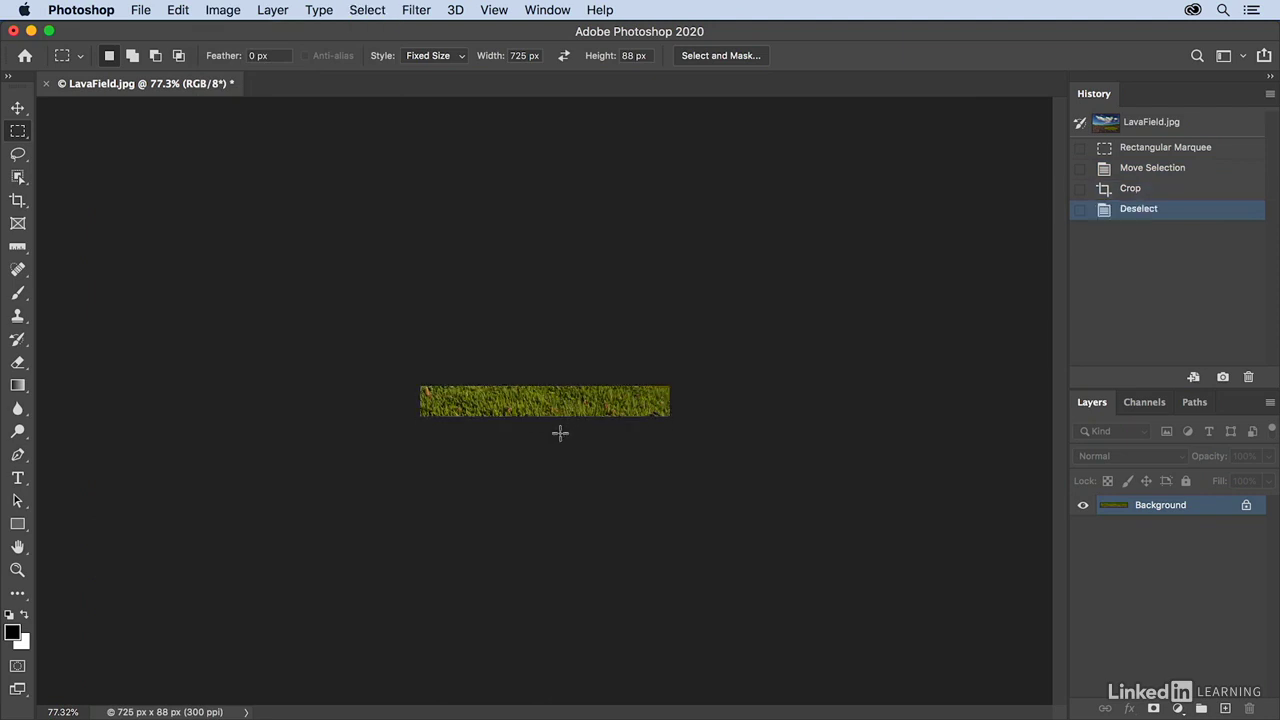